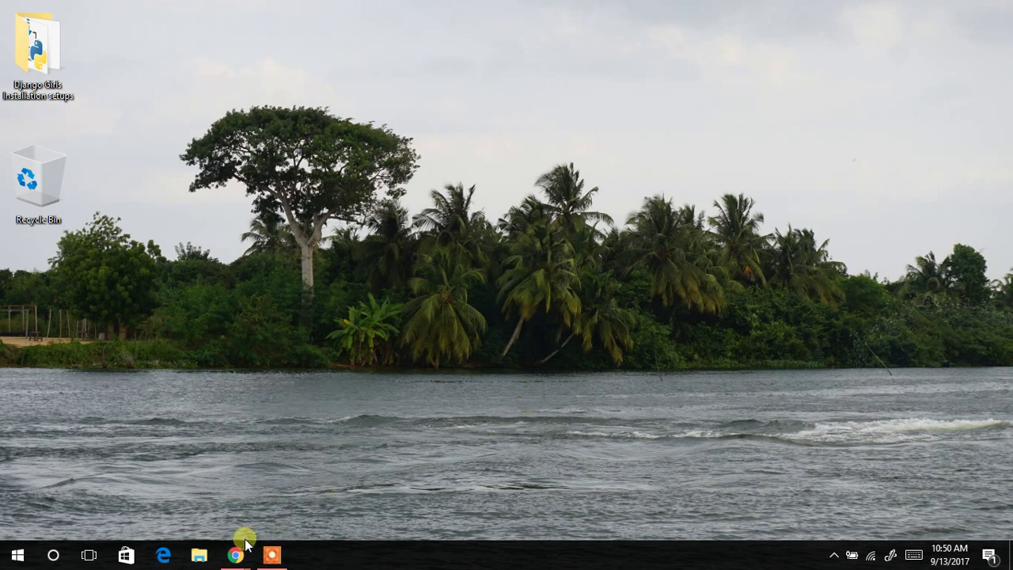
Review the official download pages for Python, Git and Sublime Text 3 in Chrome
{"action": "mouse_move", "coordinate": [244, 543]}
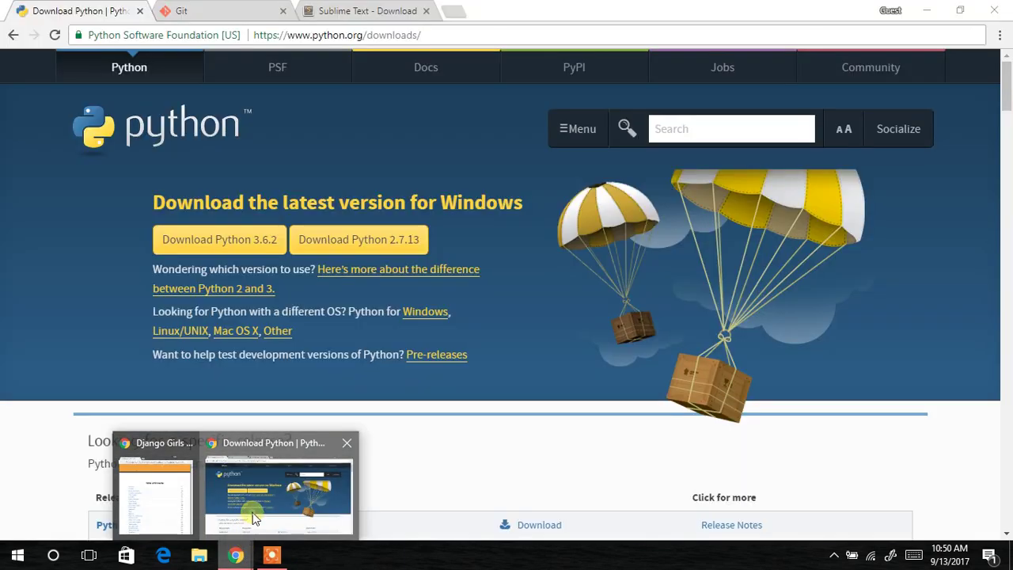
{"action": "left_click", "coordinate": [253, 518]}
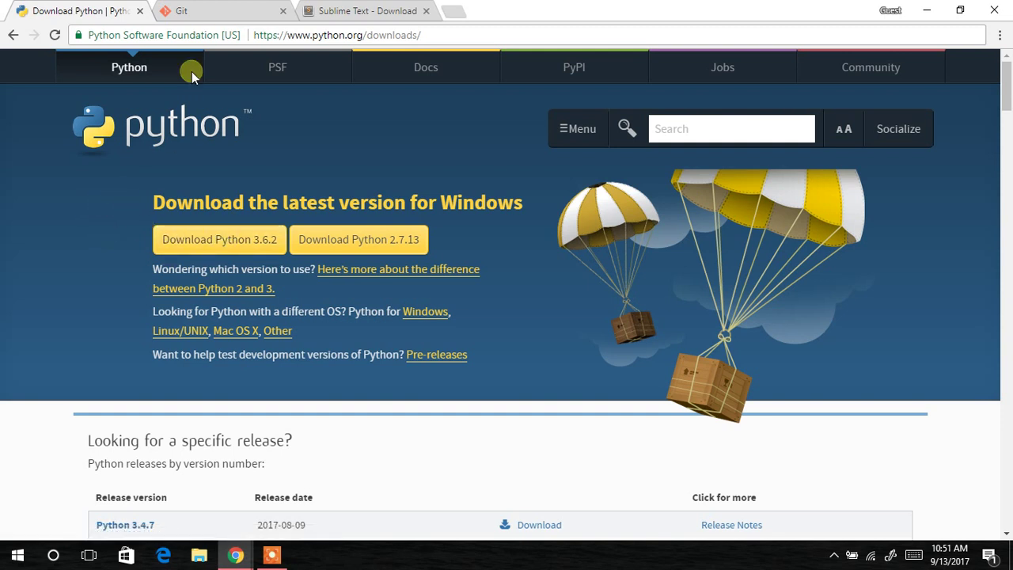
{"action": "left_click", "coordinate": [206, 22]}
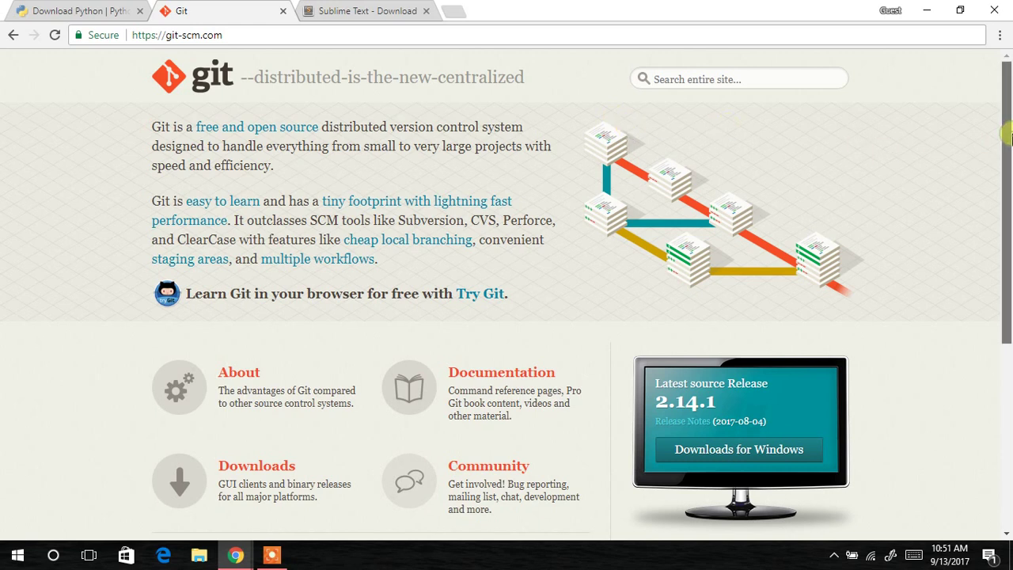
{"action": "left_click_drag", "start_coordinate": [1011, 139], "coordinate": [1010, 231]}
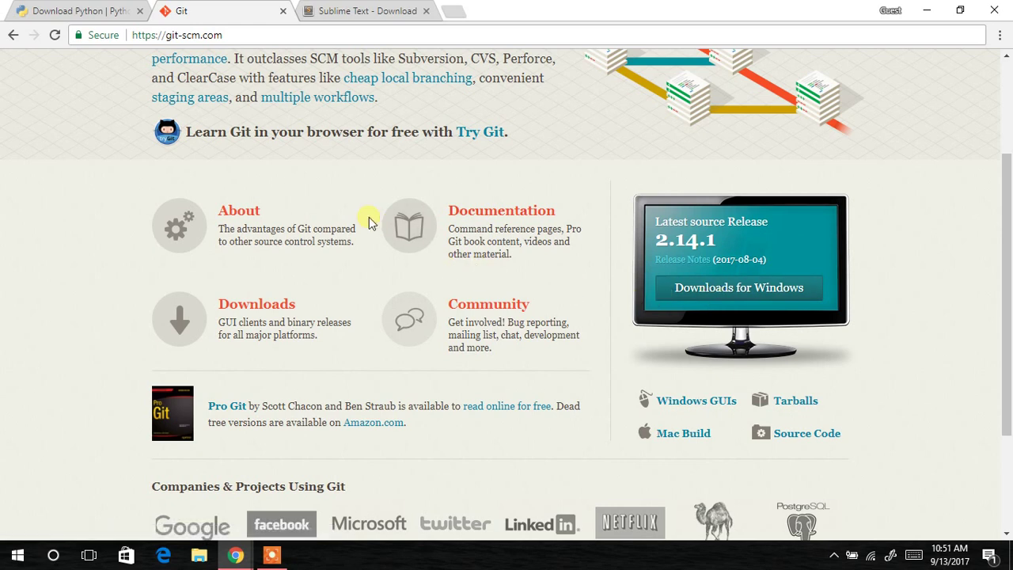
{"action": "left_click", "coordinate": [340, 11]}
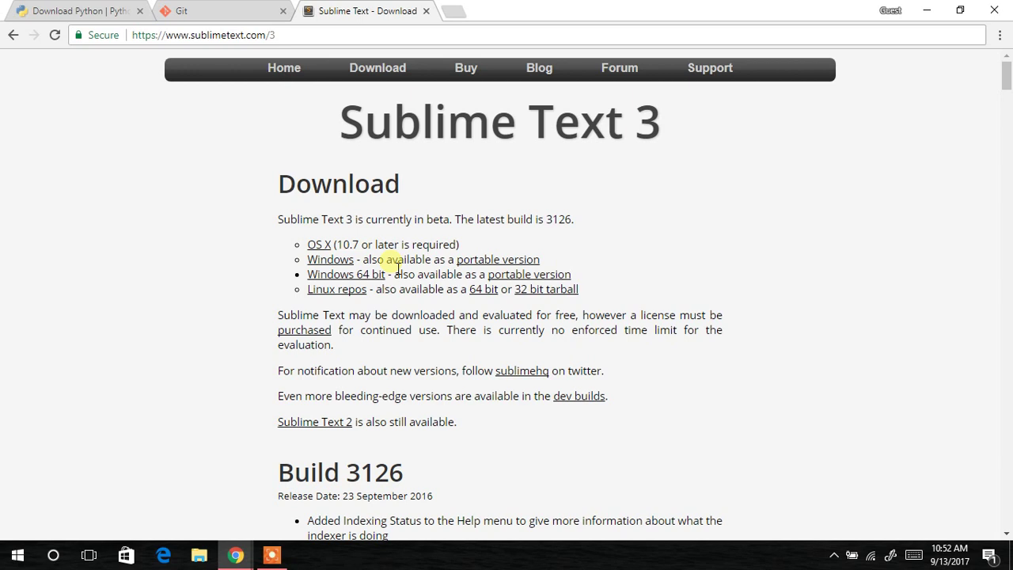
{"action": "left_click", "coordinate": [324, 249]}
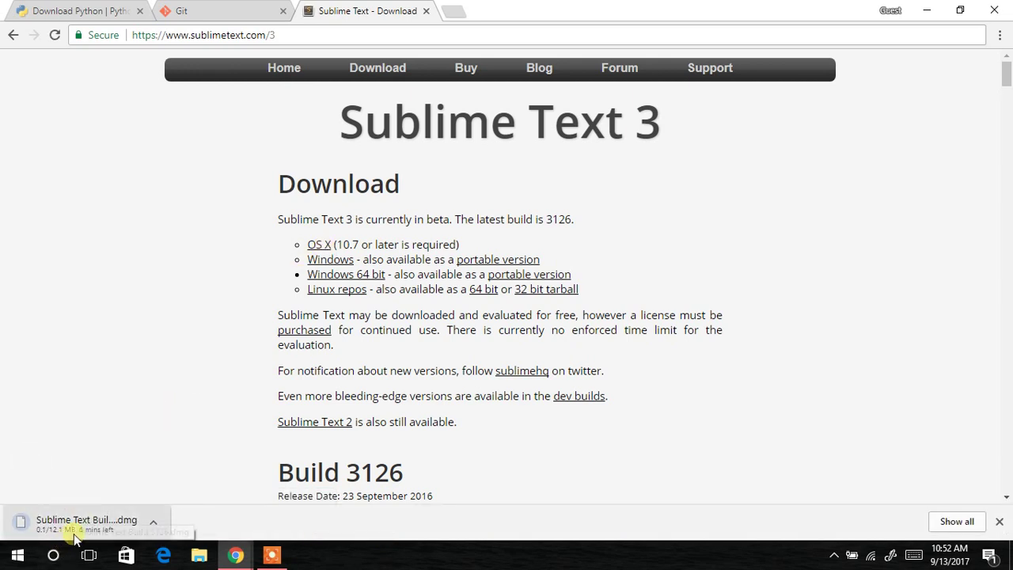
{"action": "right_click", "coordinate": [84, 526]}
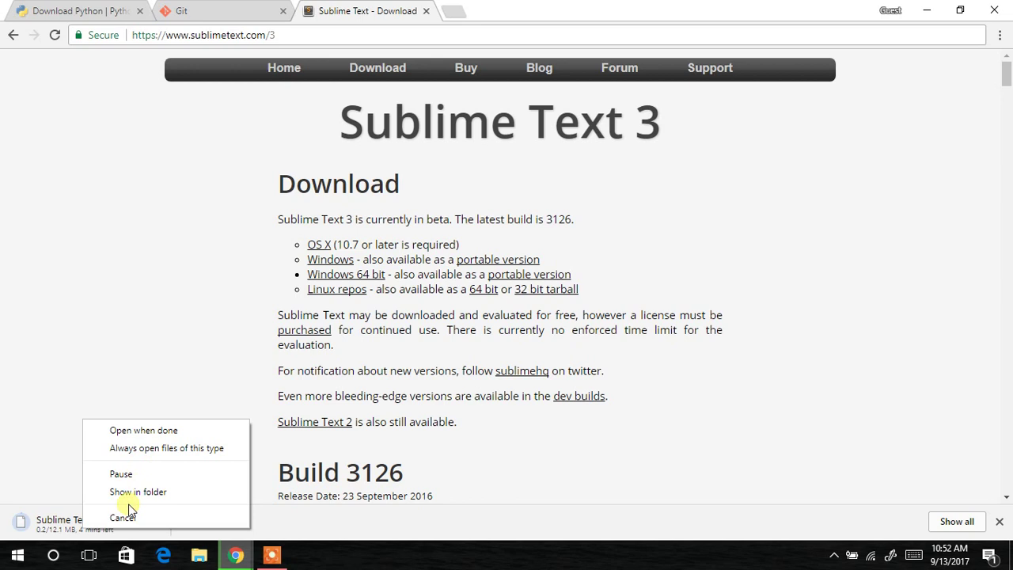
{"action": "left_click", "coordinate": [126, 512]}
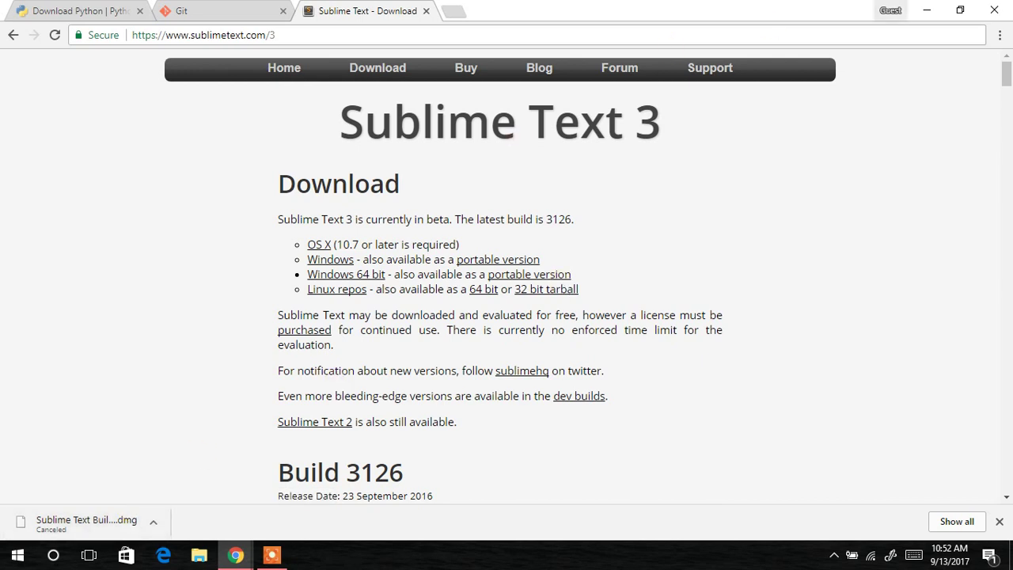
Minimize the browser and run Sublime Text Build 3126 x64 Setup from the desktop's Django Girls Installation setups folder, allowing it to start
{"action": "left_click", "coordinate": [916, 13]}
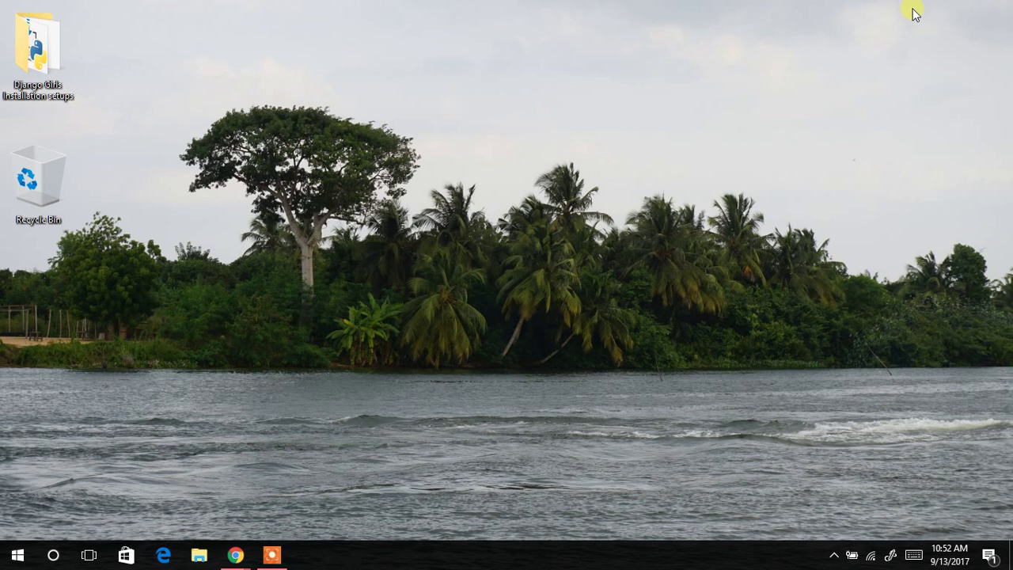
{"action": "double_click", "coordinate": [64, 48]}
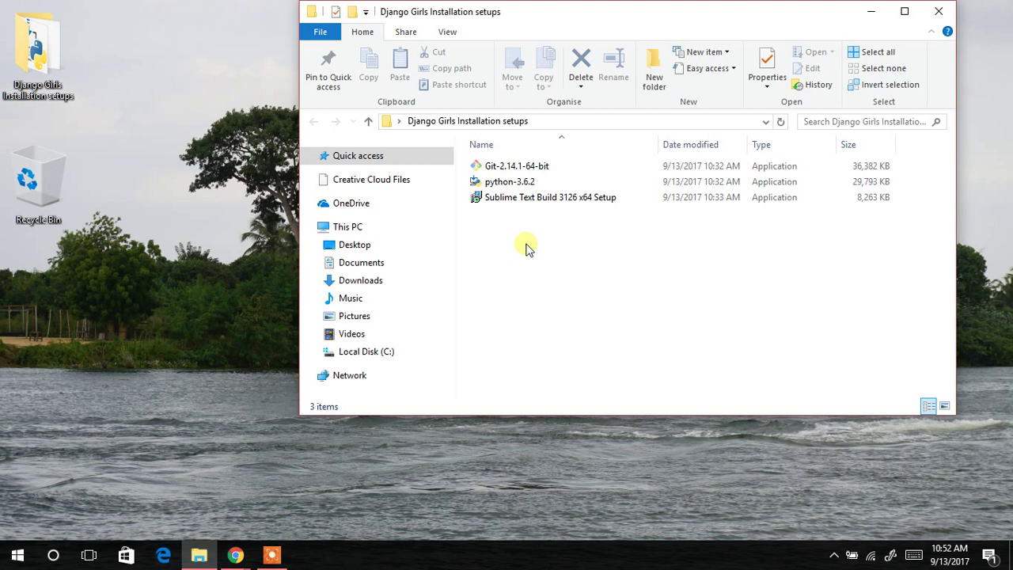
{"action": "double_click", "coordinate": [514, 203]}
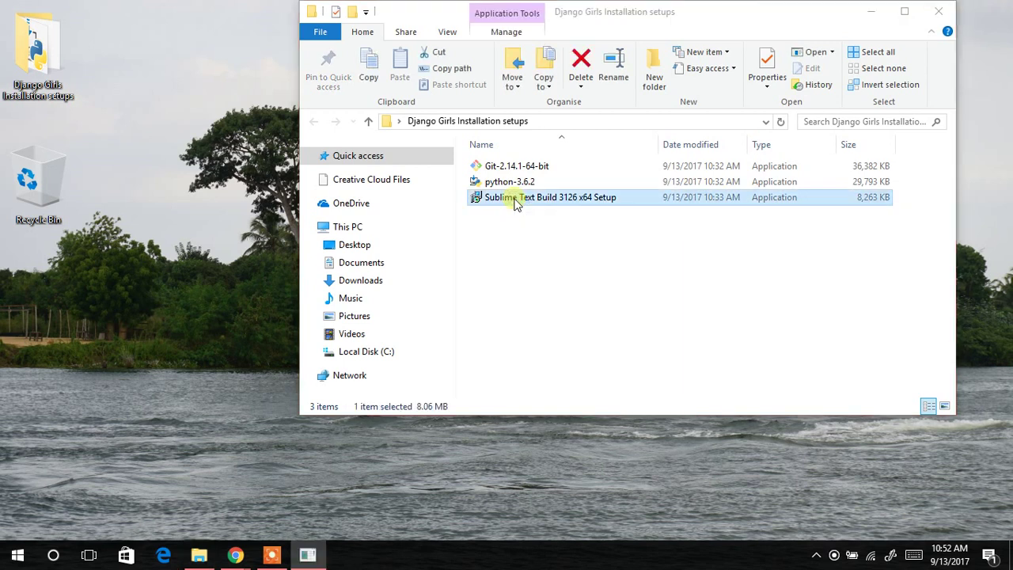
{"action": "left_click", "coordinate": [432, 376]}
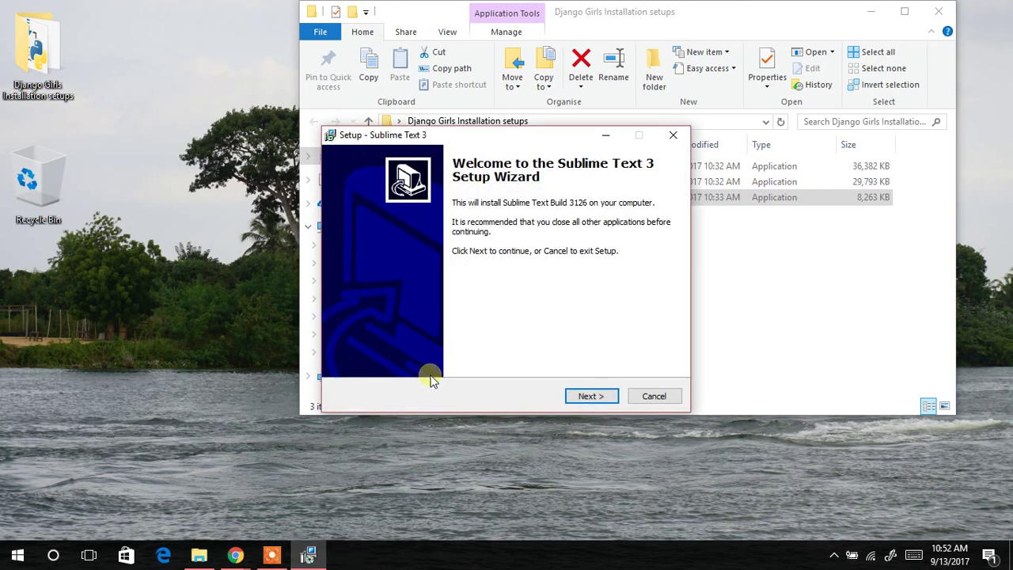
Install Sublime Text 3 in C:\Program Files\Sublime Text 3 with the explorer context menu entry enabled, and finish the setup wizard
{"action": "left_click", "coordinate": [590, 396]}
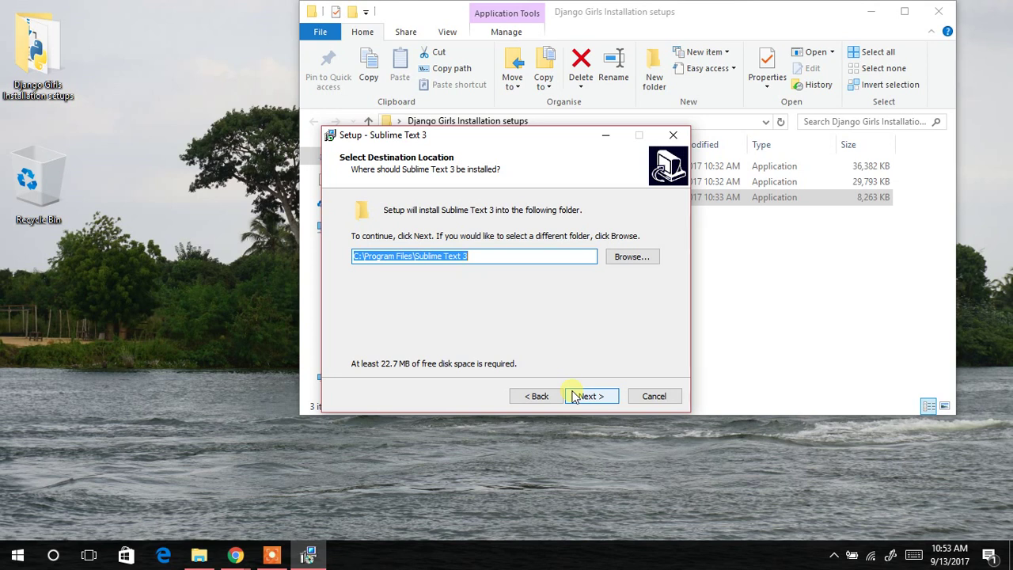
{"action": "left_click", "coordinate": [576, 396]}
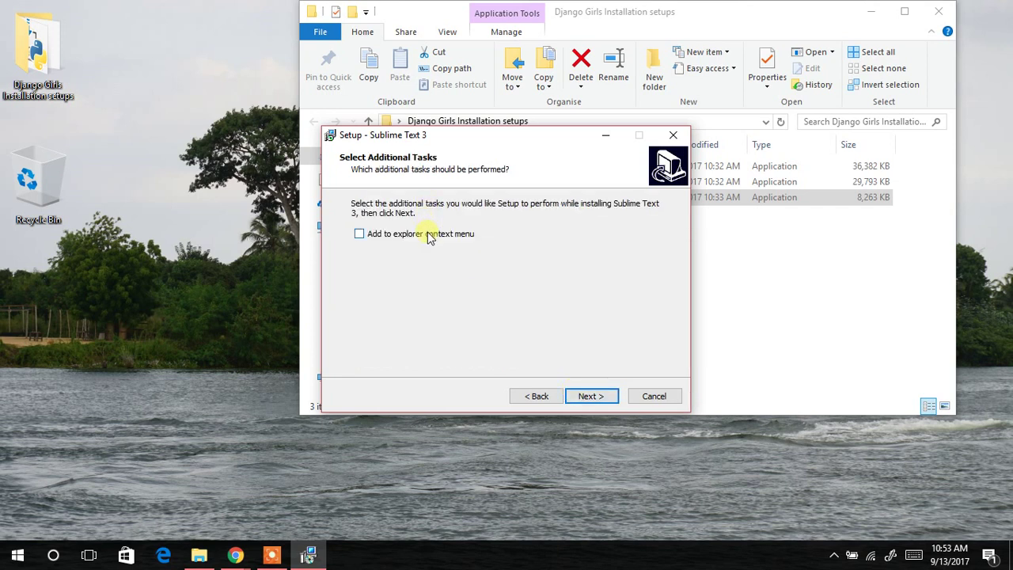
{"action": "left_click", "coordinate": [428, 235]}
{"action": "left_click", "coordinate": [593, 395]}
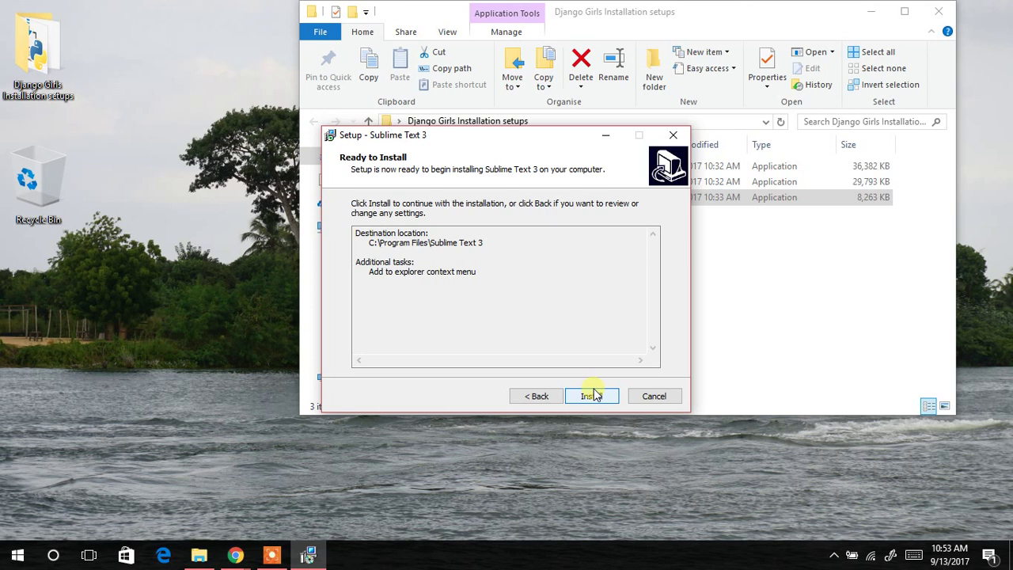
{"action": "left_click", "coordinate": [593, 395]}
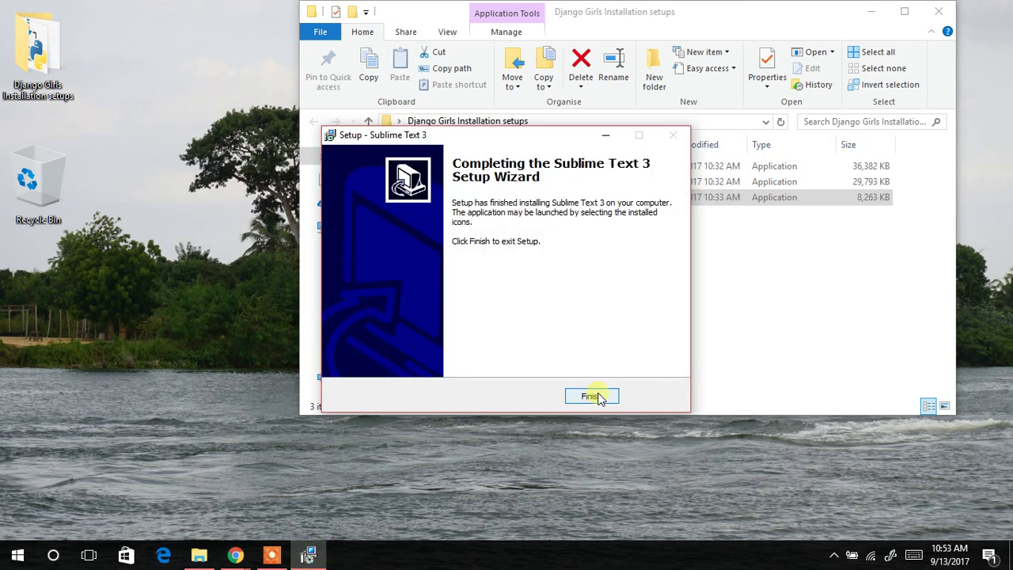
{"action": "left_click", "coordinate": [593, 396]}
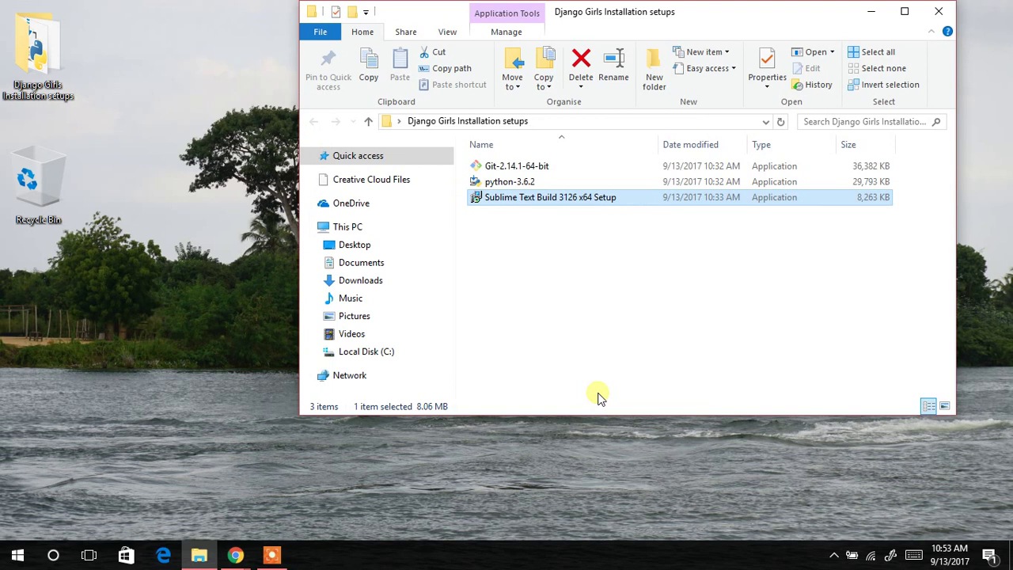
Launch the installed Sublime Text 3 and close the jdsjf.html file
{"action": "left_click", "coordinate": [4, 560]}
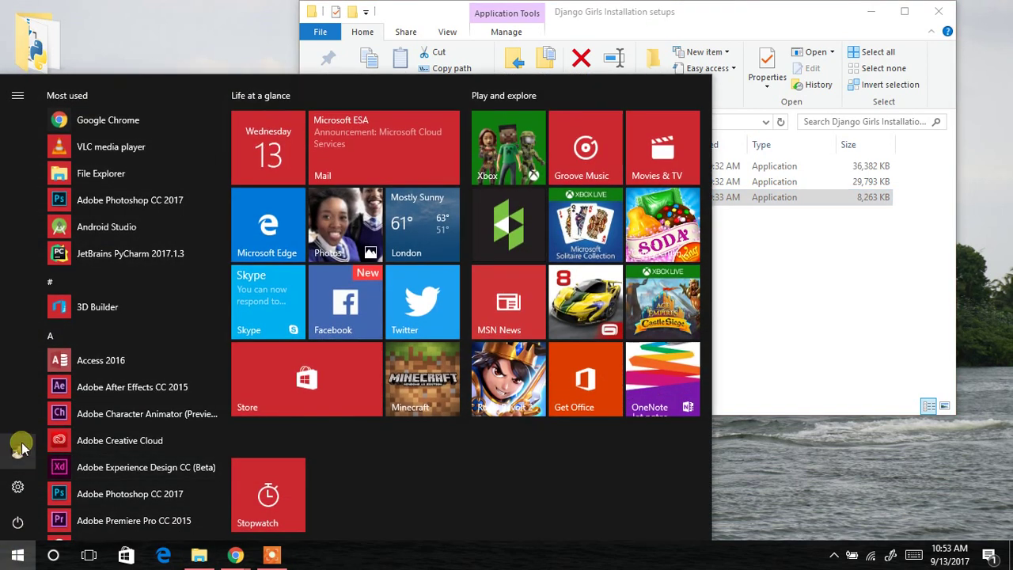
{"action": "left_click", "coordinate": [78, 342]}
{"action": "left_click", "coordinate": [108, 357]}
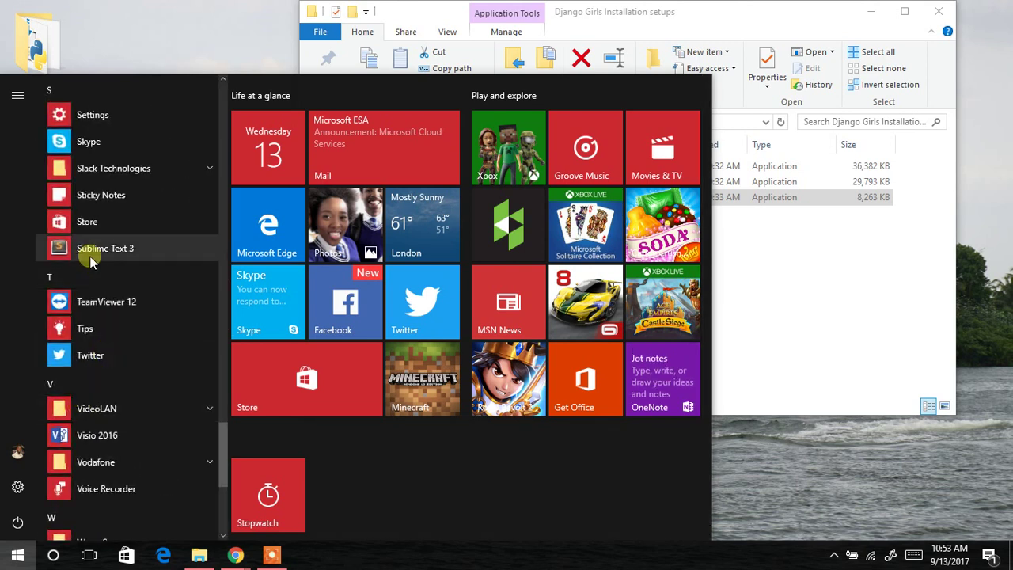
{"action": "left_click", "coordinate": [92, 260]}
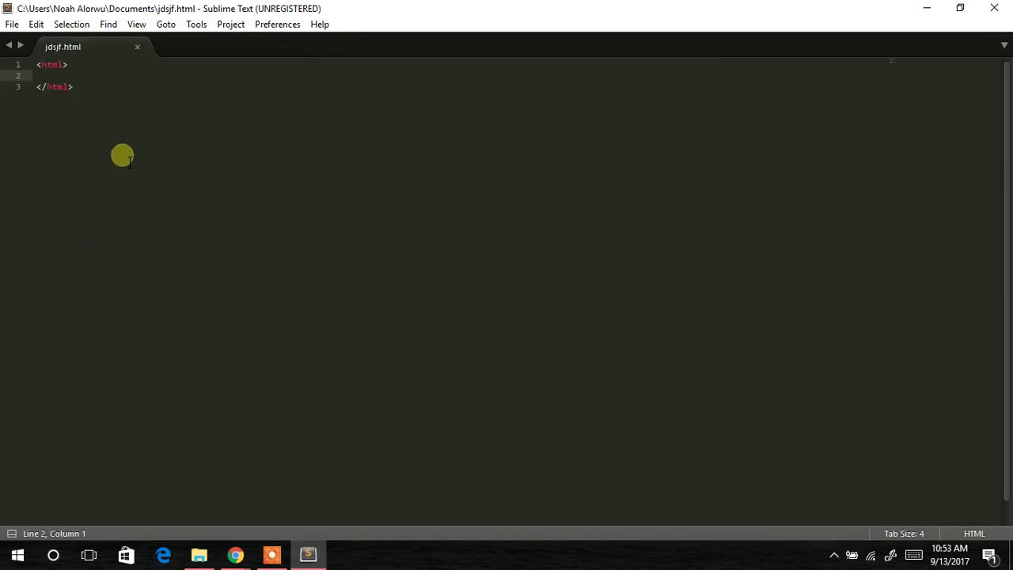
{"action": "left_click", "coordinate": [137, 50]}
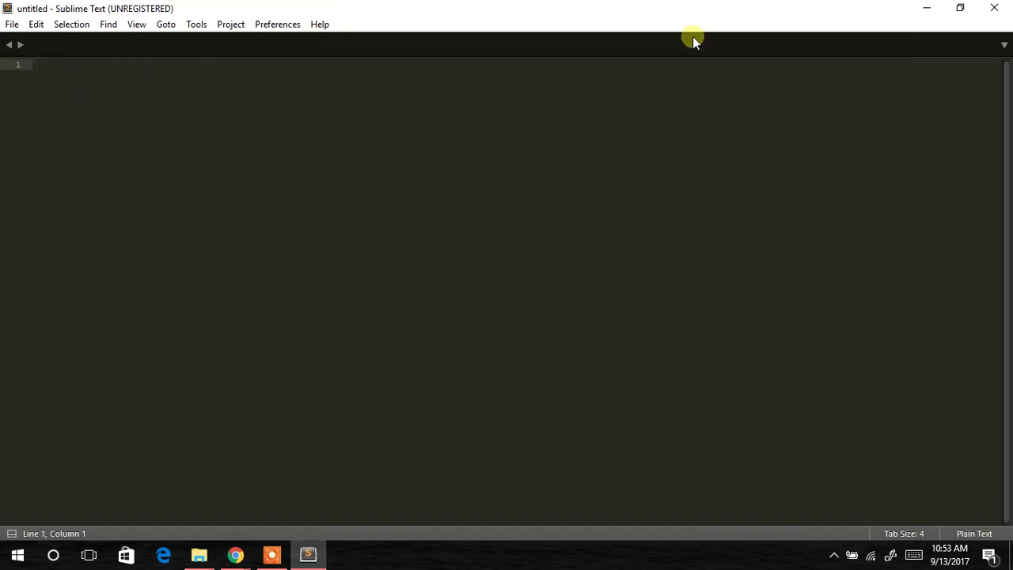
Try out the editor with random text in an empty file and clear all of it
{"action": "type", "text": "jgkuyhkij'pop"}
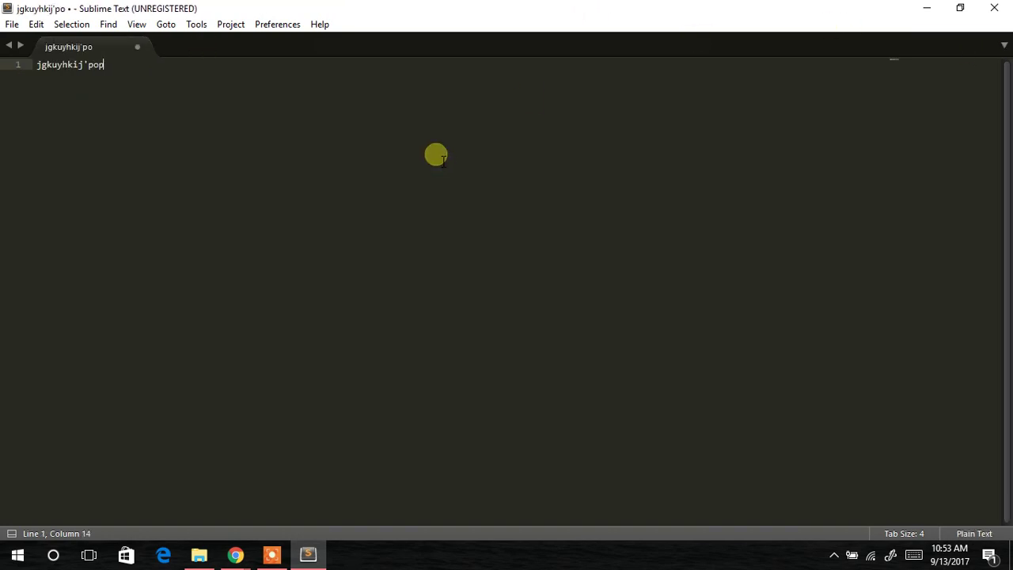
{"action": "type", "text": "oi'iu;ou;ihliugiugjgfuygfiuygfikyliugliu"}
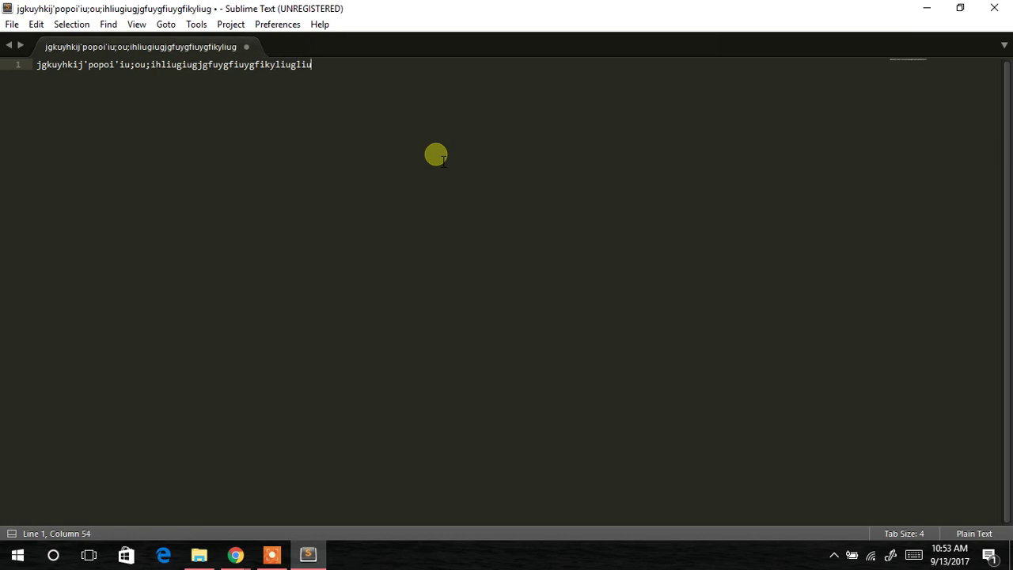
{"action": "key", "text": "ctrl+a"}
{"action": "key", "text": "BackSpace"}
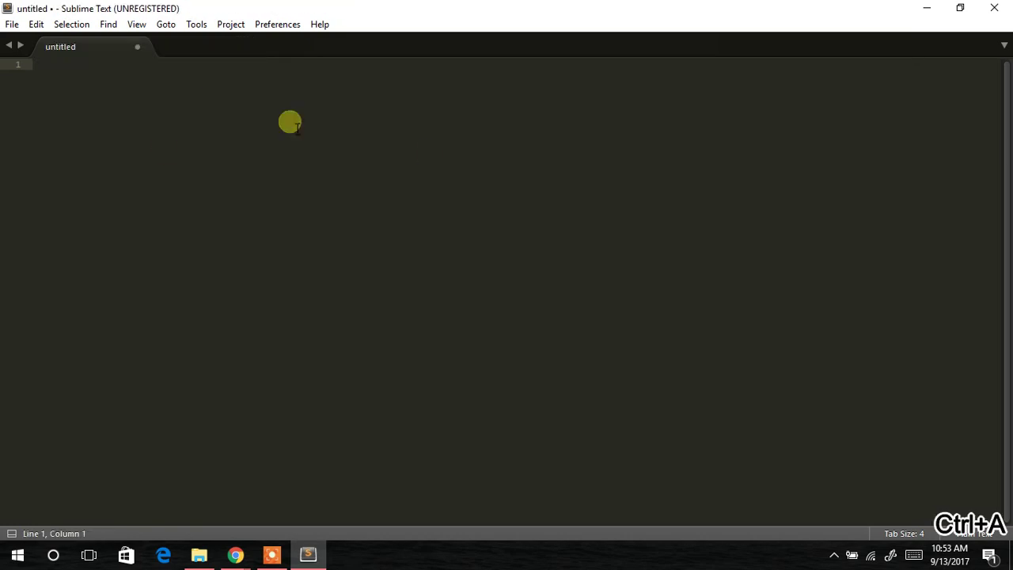
Open the file location of the Sublime Text 3 entry among the installed apps
{"action": "left_click", "coordinate": [11, 558]}
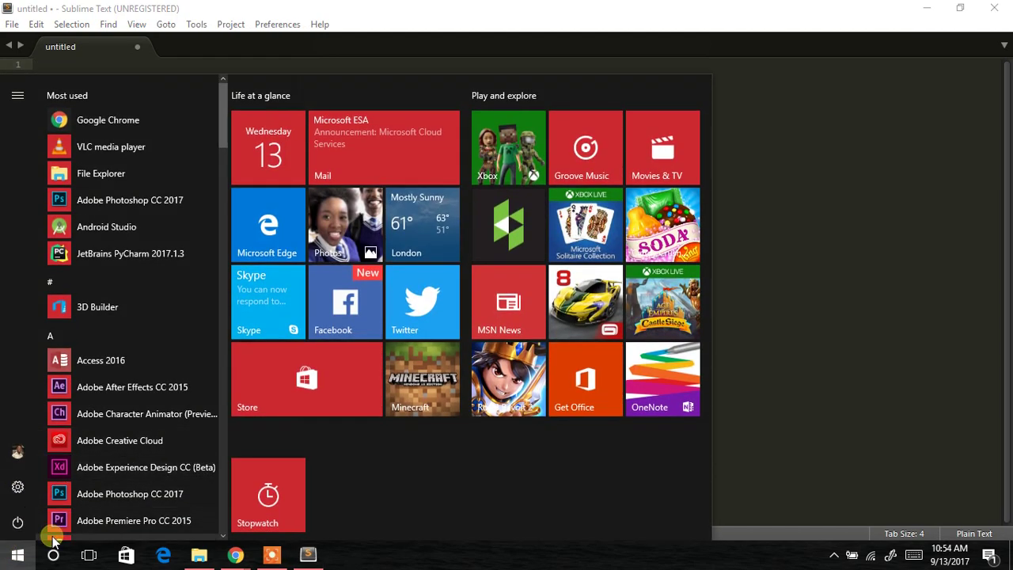
{"action": "left_click", "coordinate": [63, 339]}
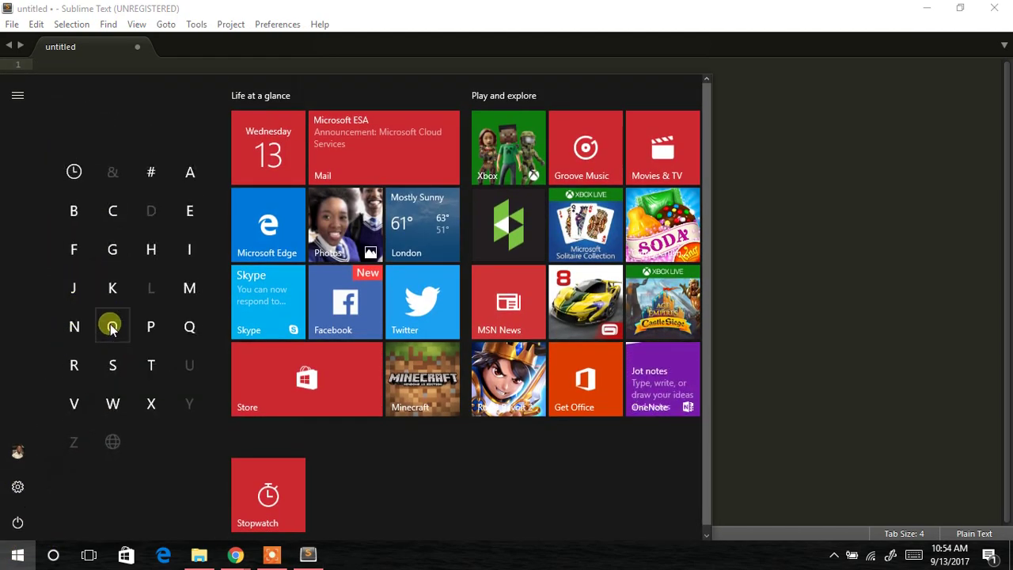
{"action": "left_click", "coordinate": [111, 355]}
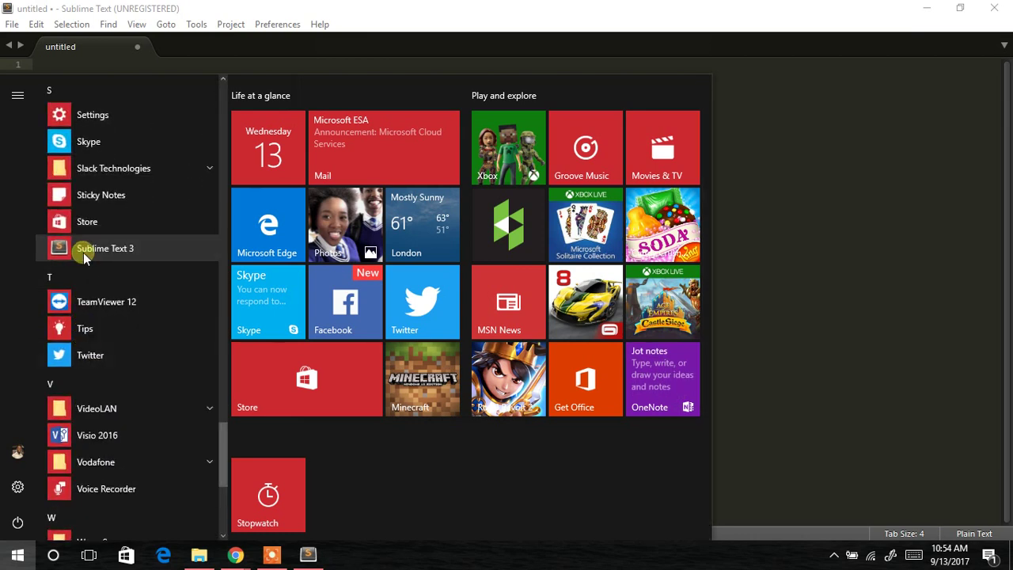
{"action": "right_click", "coordinate": [84, 252]}
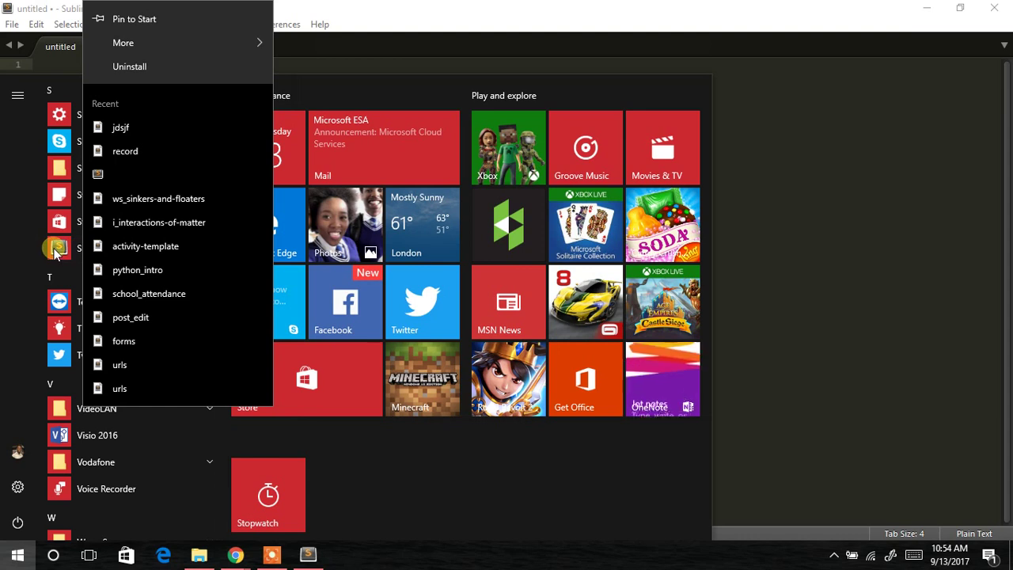
{"action": "mouse_move", "coordinate": [242, 35]}
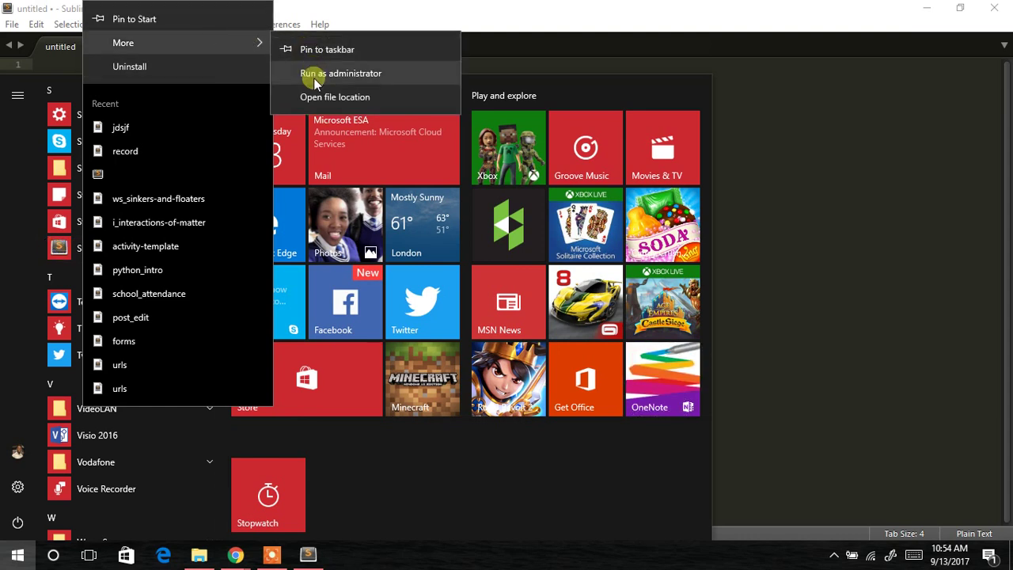
{"action": "left_click", "coordinate": [313, 90]}
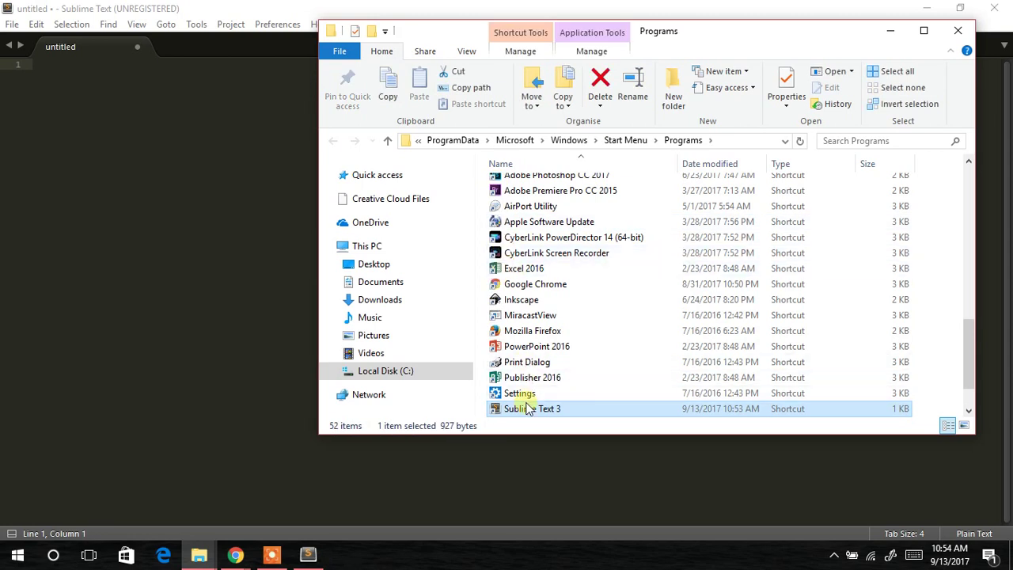
Create a desktop shortcut for Sublime Text 3 from its entry in the Programs folder
{"action": "double_click", "coordinate": [529, 408]}
{"action": "right_click", "coordinate": [532, 410]}
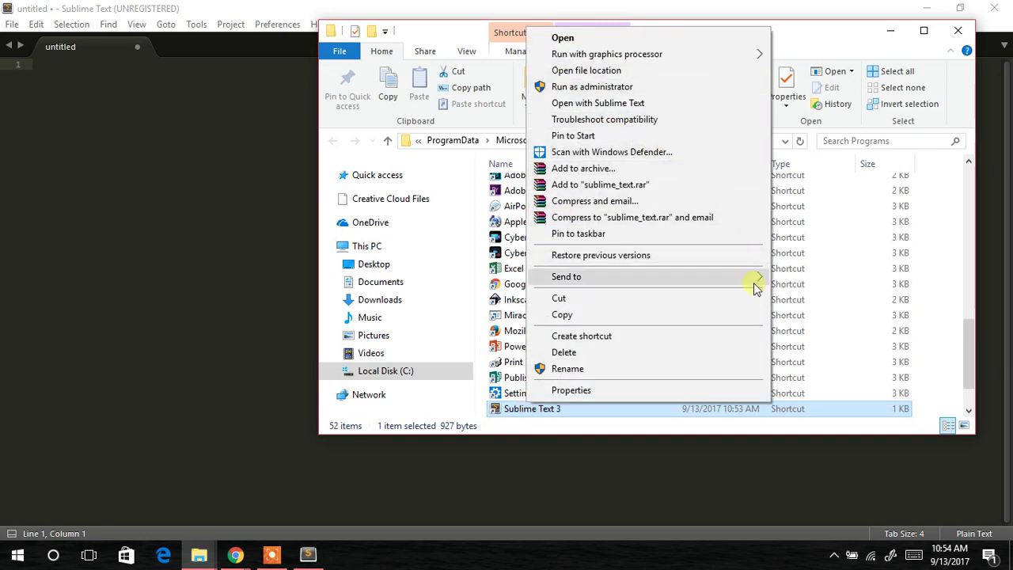
{"action": "mouse_move", "coordinate": [754, 287]}
{"action": "left_click", "coordinate": [815, 309]}
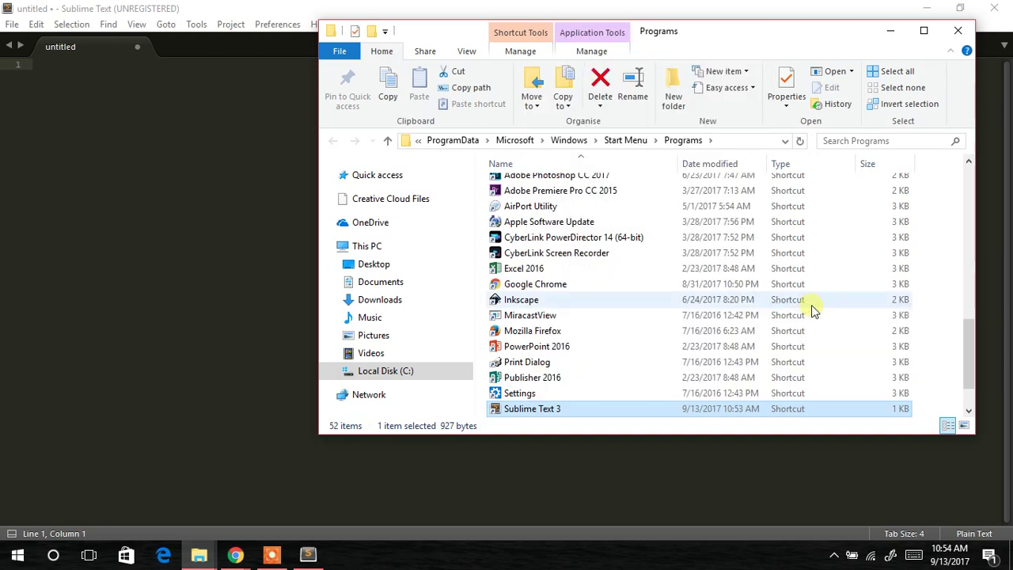
Close Sublime Text, select its new desktop shortcut and close the Programs folder window
{"action": "key", "text": "super+d"}
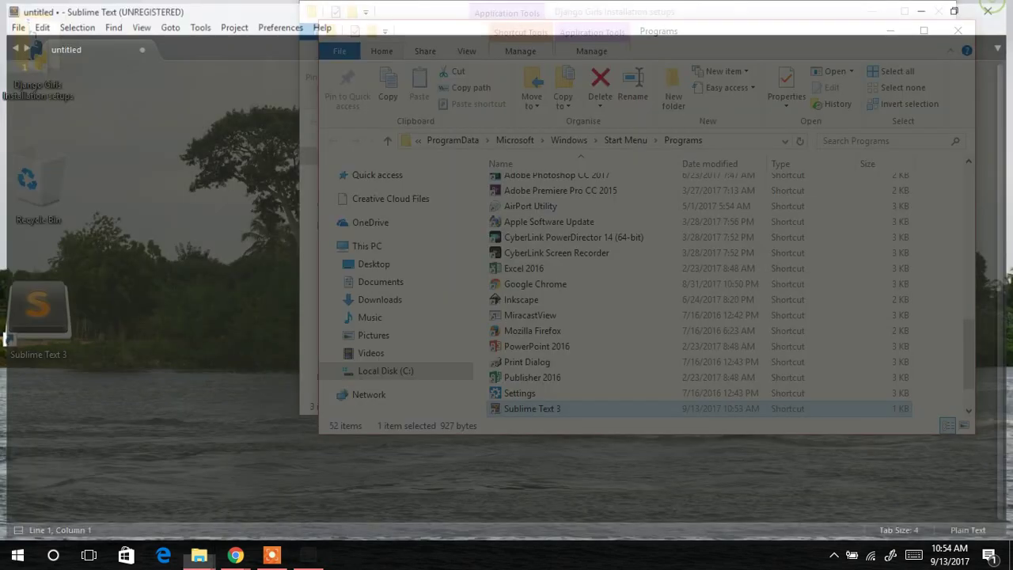
{"action": "left_click", "coordinate": [41, 326]}
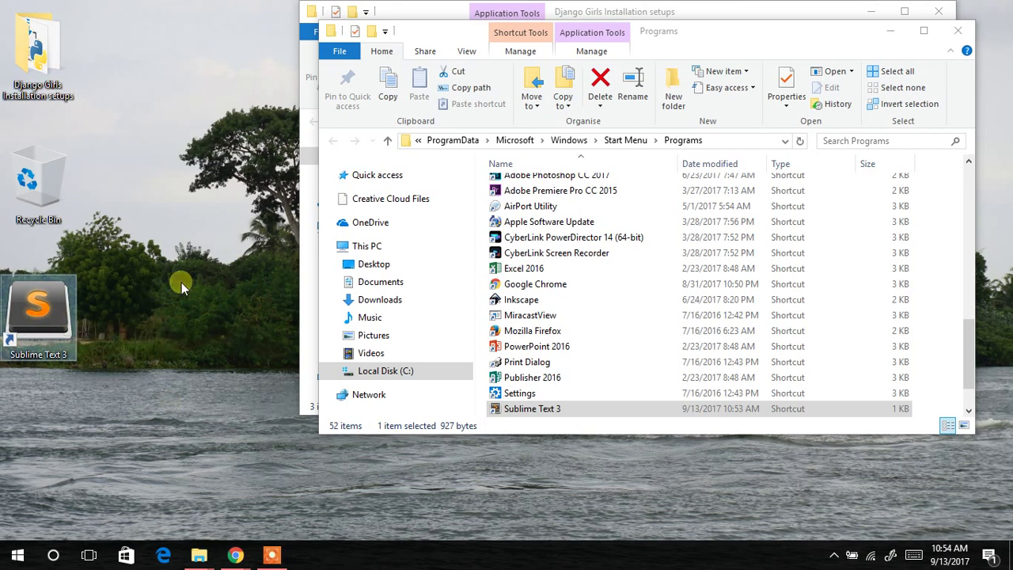
{"action": "left_click", "coordinate": [958, 30]}
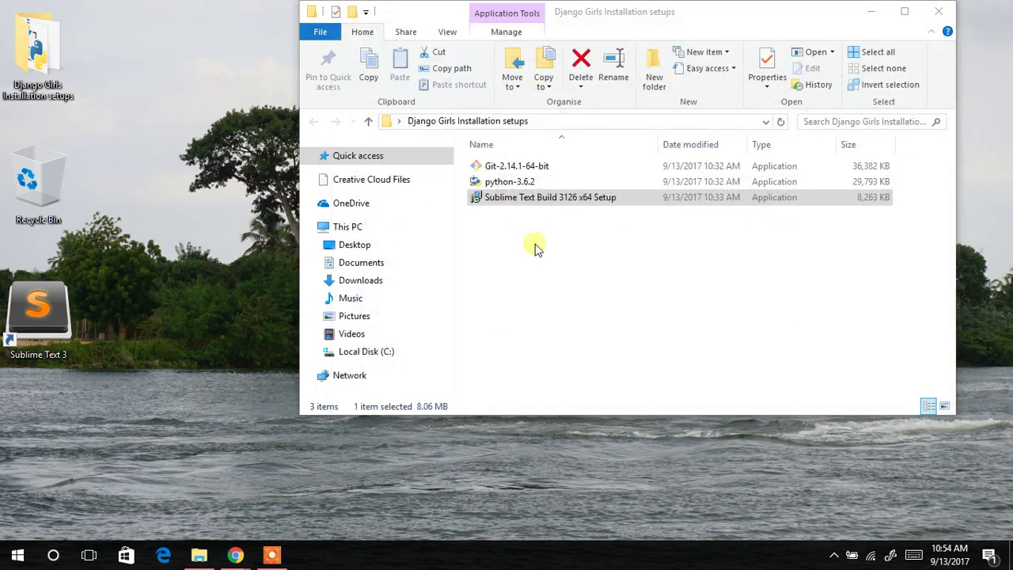
Install Python 3.6.2 from the python-3.6.2 setup with default settings and Python 3.6 added to PATH, allowing the changes
{"action": "left_click", "coordinate": [550, 277]}
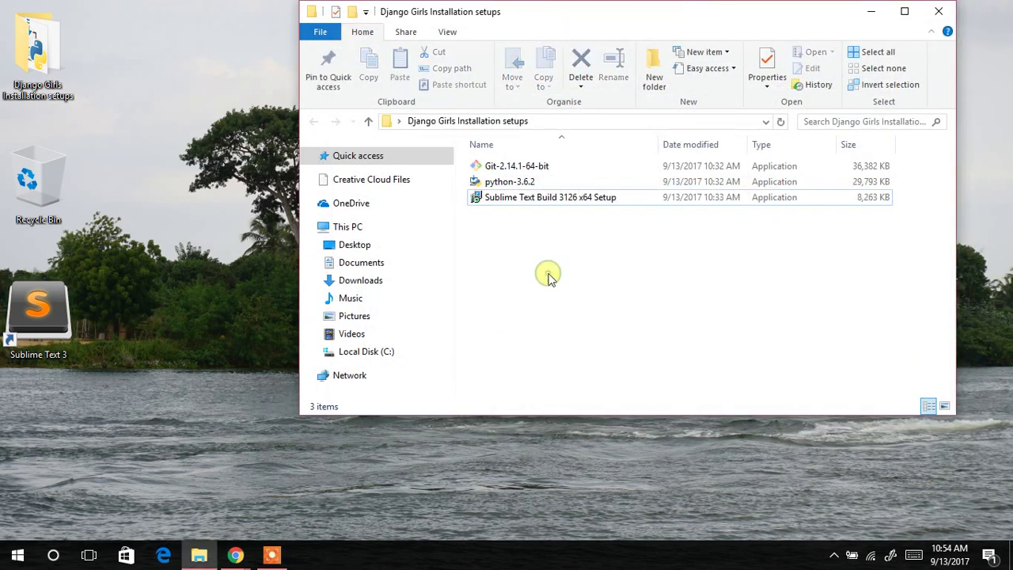
{"action": "double_click", "coordinate": [497, 182]}
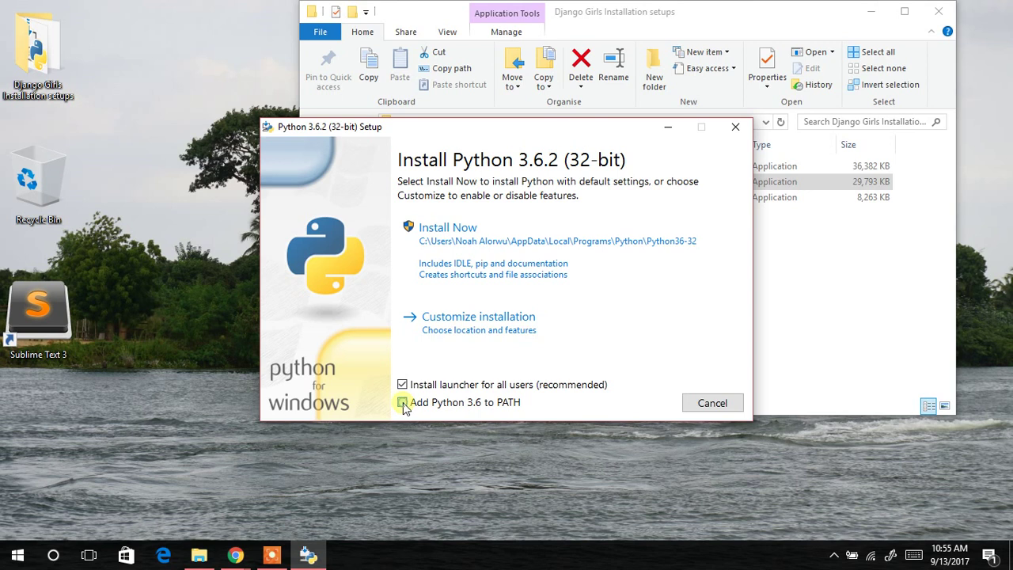
{"action": "left_click", "coordinate": [402, 403]}
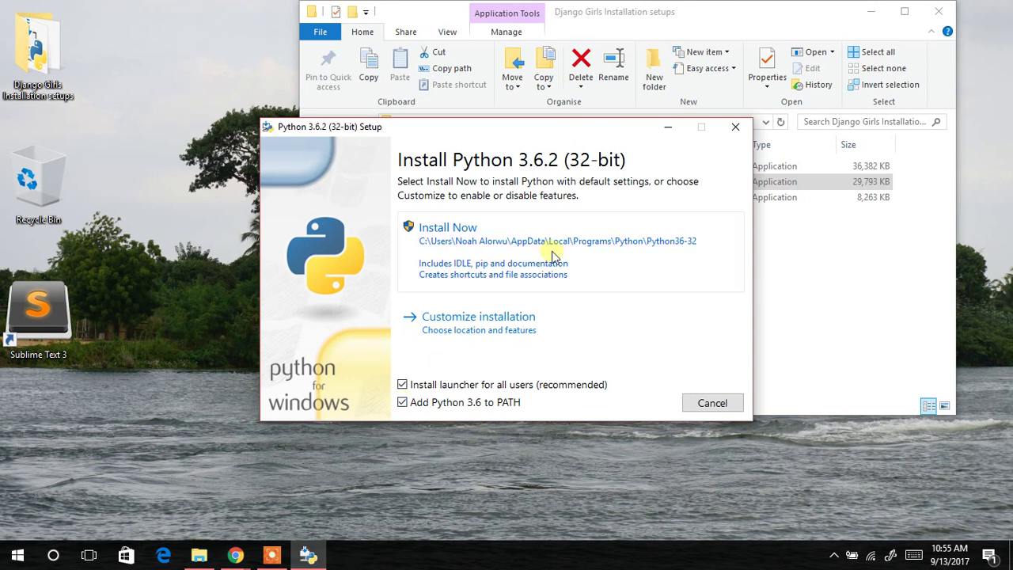
{"action": "left_click", "coordinate": [478, 238]}
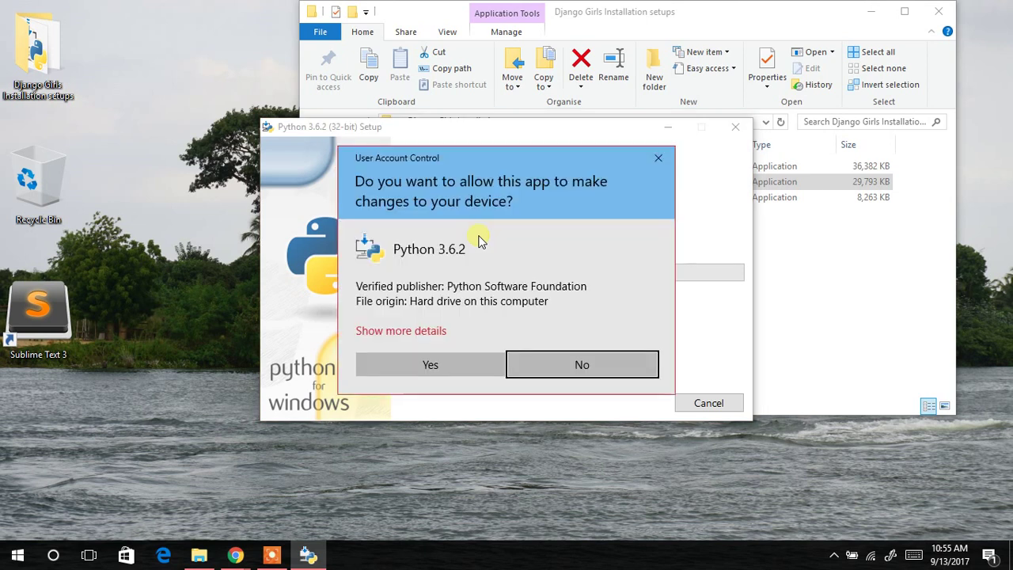
{"action": "left_click", "coordinate": [428, 366]}
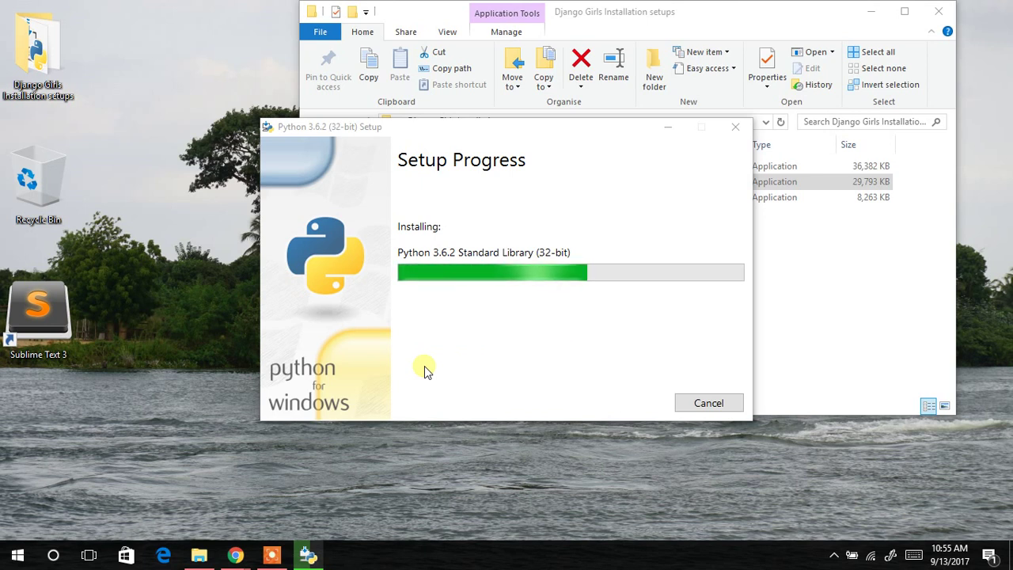
Open a Command Prompt on one half of the screen, minimize the setups folder and place the Python setup window beside it
{"action": "key", "text": "super+r"}
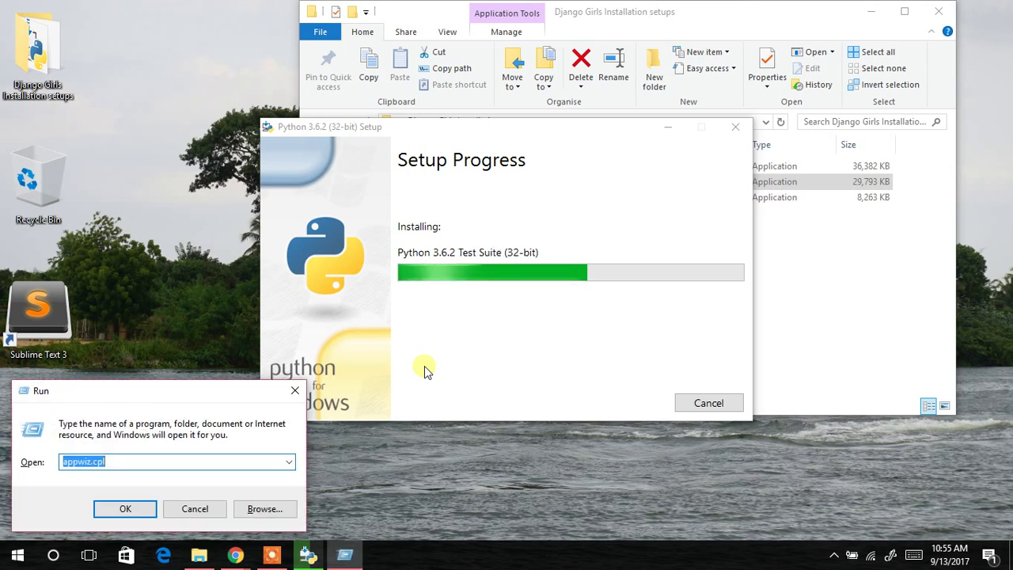
{"action": "type", "text": "cmd"}
{"action": "key", "text": "Return"}
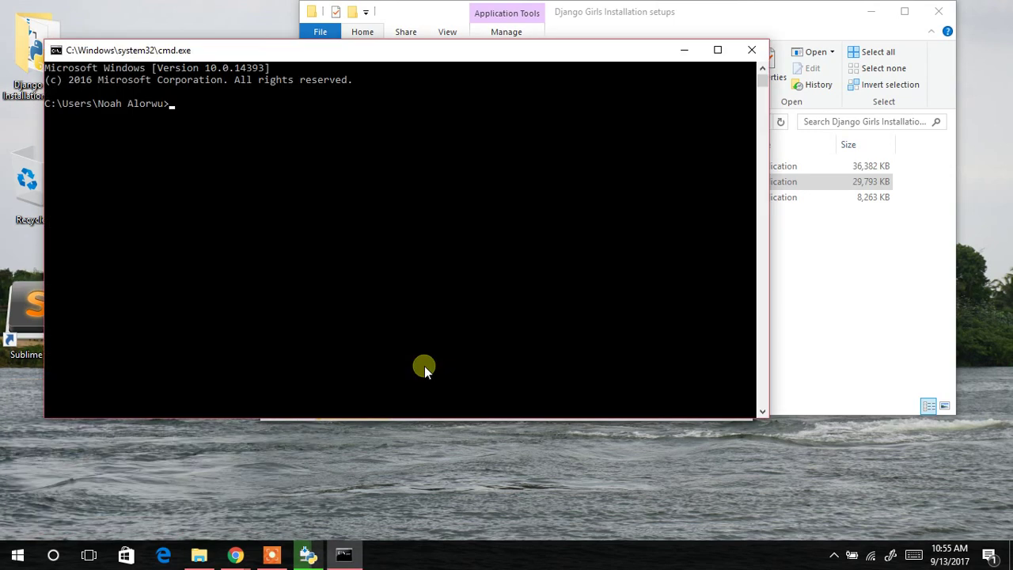
{"action": "key", "text": "super+Left"}
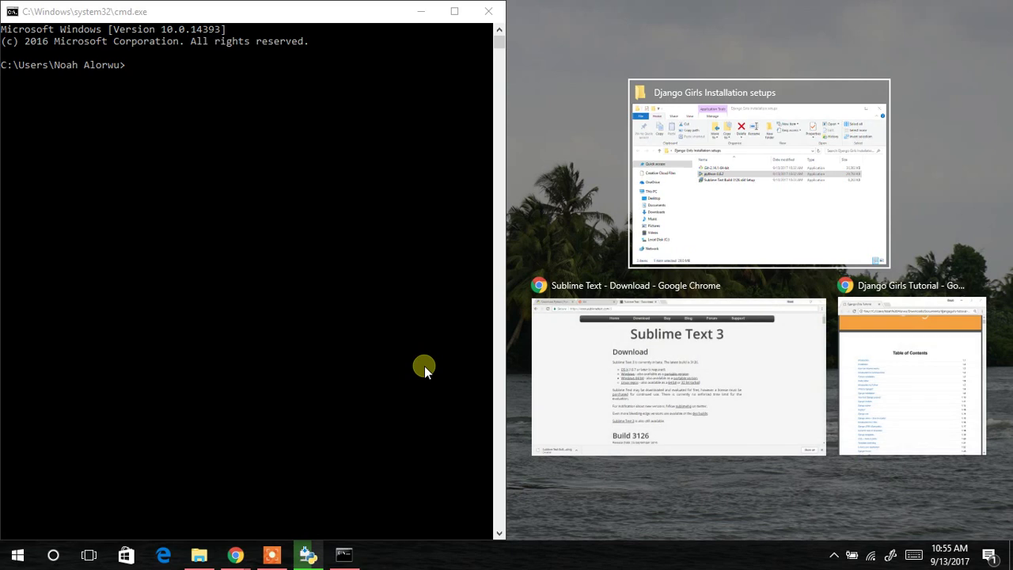
{"action": "left_click", "coordinate": [740, 222]}
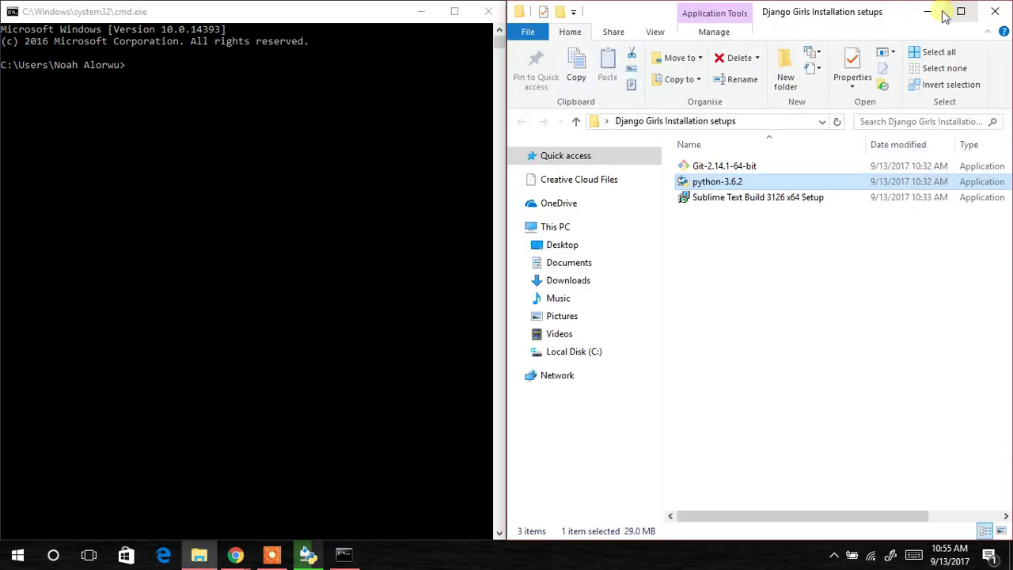
{"action": "left_click", "coordinate": [941, 16]}
{"action": "left_click_drag", "start_coordinate": [606, 140], "coordinate": [853, 125]}
{"action": "left_click", "coordinate": [304, 124]}
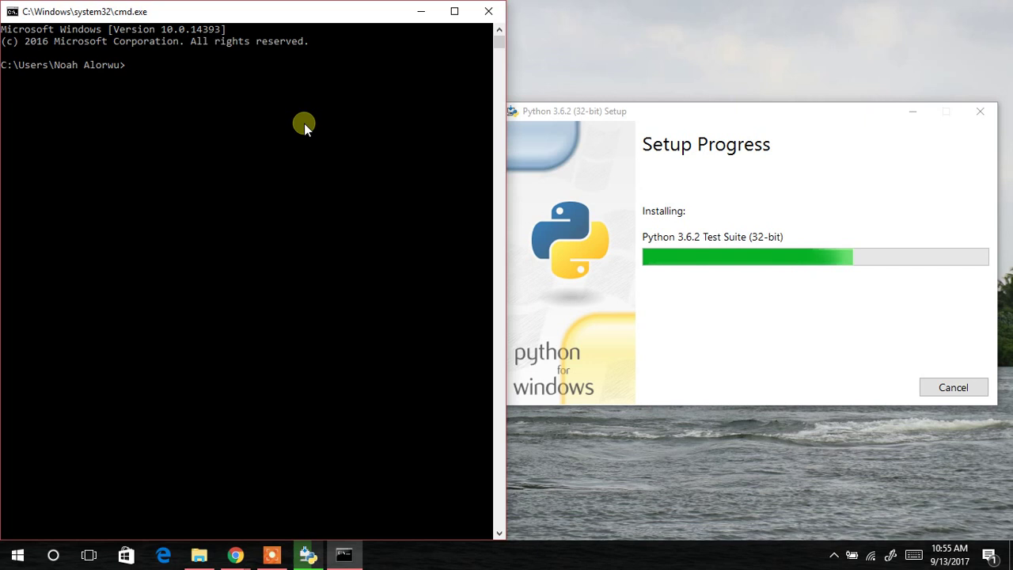
Check the python command in the Command Prompt during the installation and minimize that window
{"action": "type", "text": "python"}
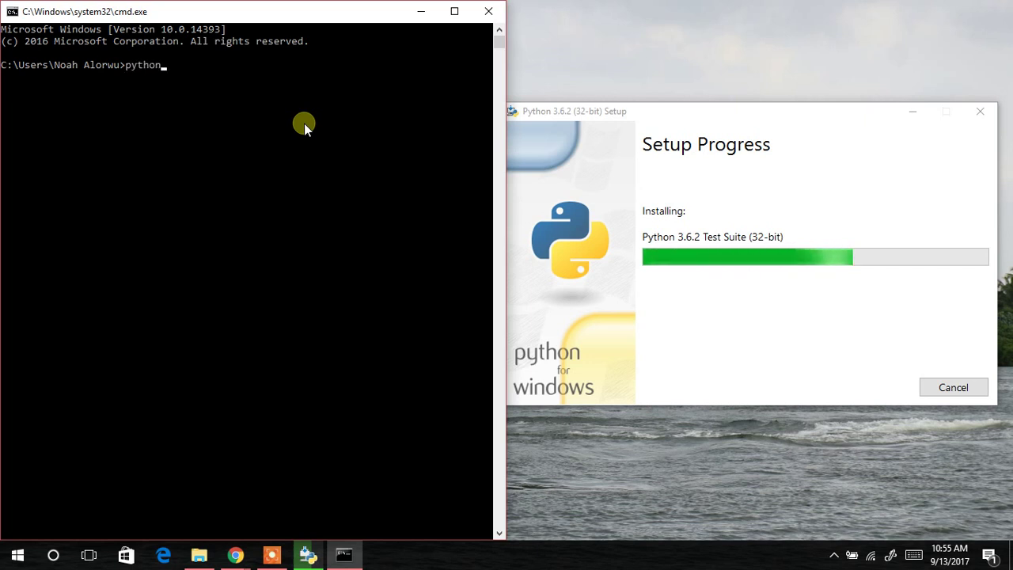
{"action": "key", "text": "Return"}
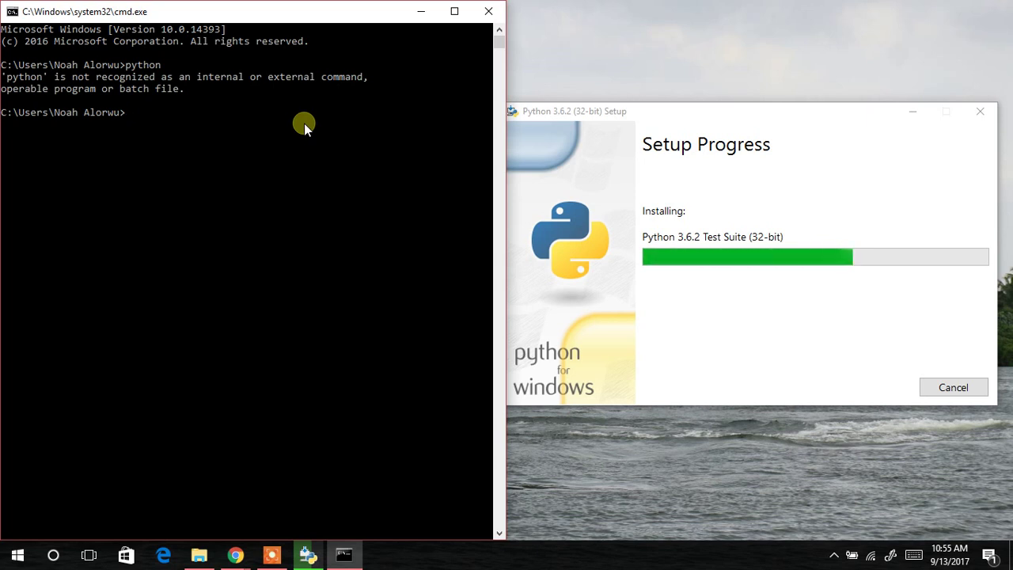
{"action": "left_click", "coordinate": [423, 16]}
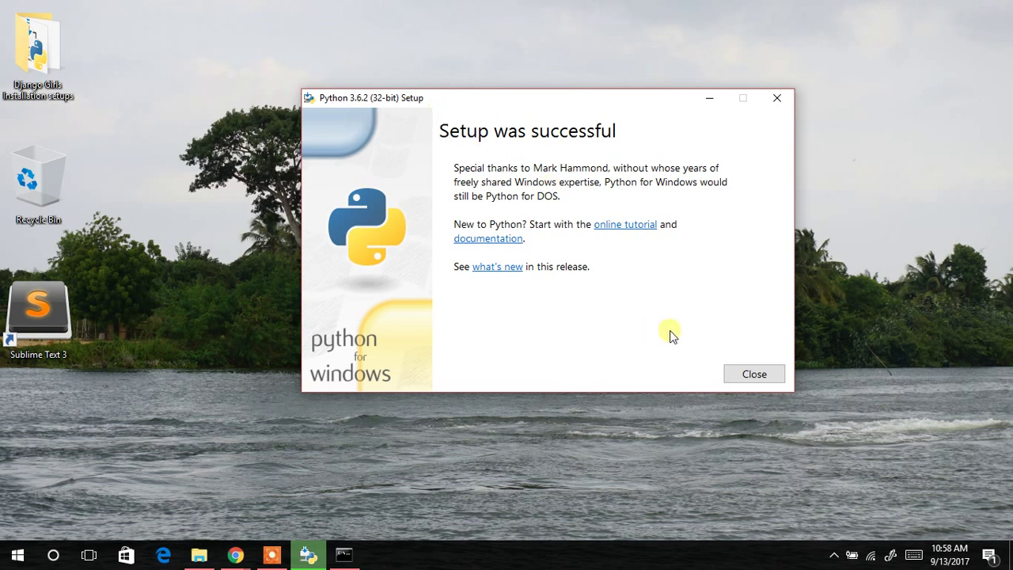
Close the finished Python setup, retry the python command in the already open Command Prompt and close that window
{"action": "left_click", "coordinate": [733, 372]}
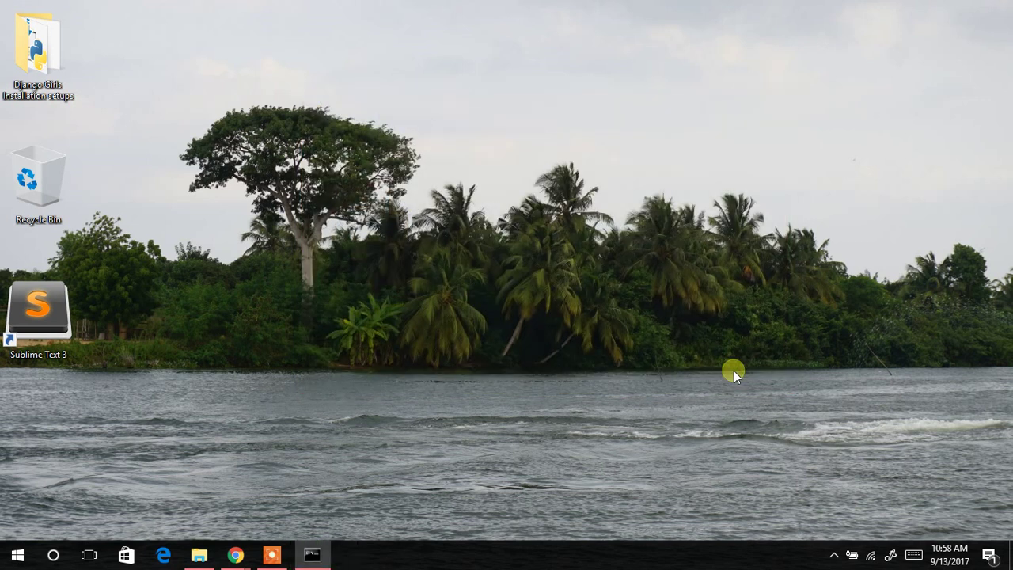
{"action": "left_click", "coordinate": [326, 552]}
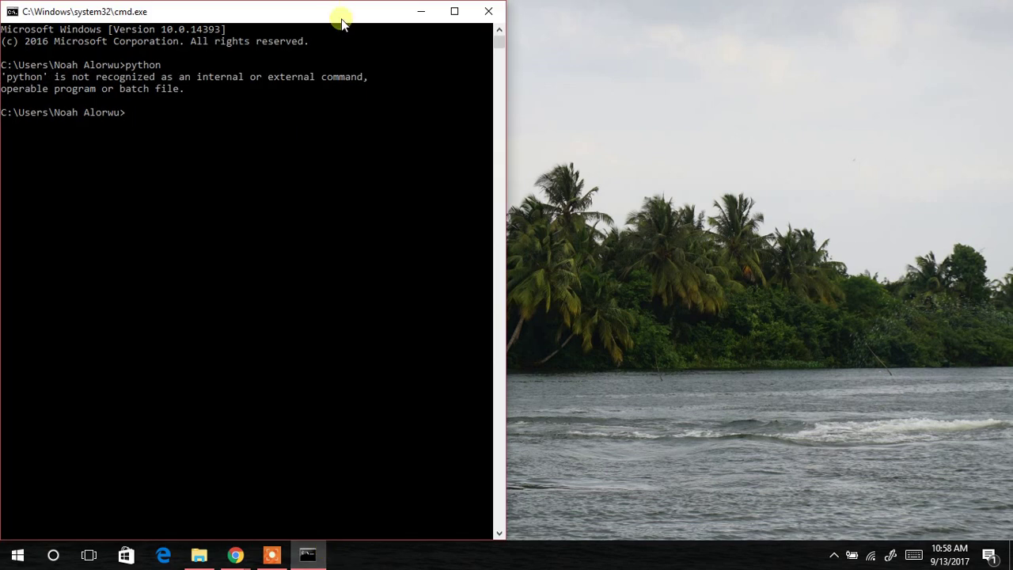
{"action": "left_click_drag", "start_coordinate": [343, 14], "coordinate": [491, 13]}
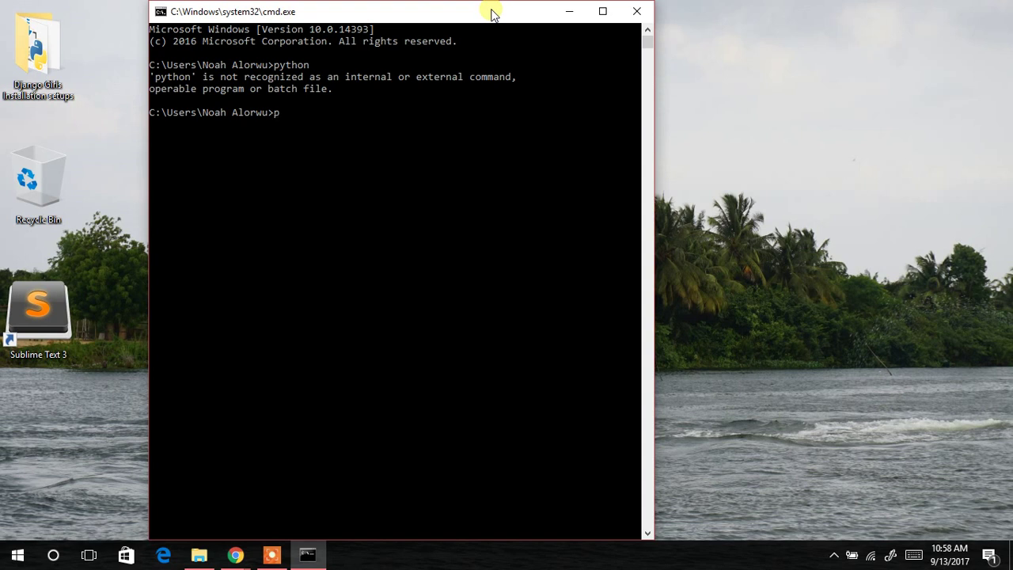
{"action": "key", "text": "Return"}
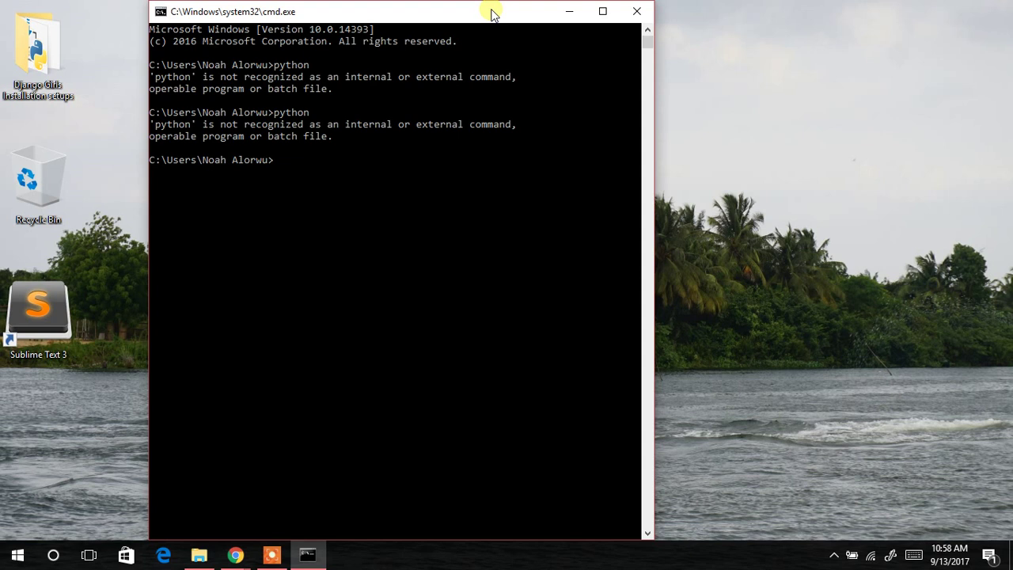
{"action": "key", "text": "alt+F4"}
Open a fresh Command Prompt, start Python and evaluate 2+2 to test the installation
{"action": "key", "text": "super+r"}
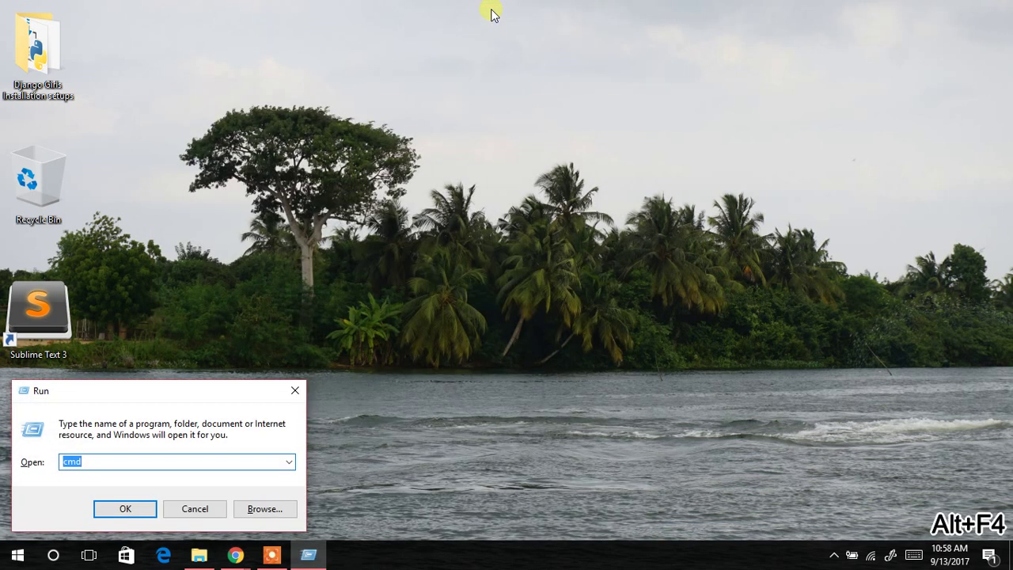
{"action": "key", "text": "Return"}
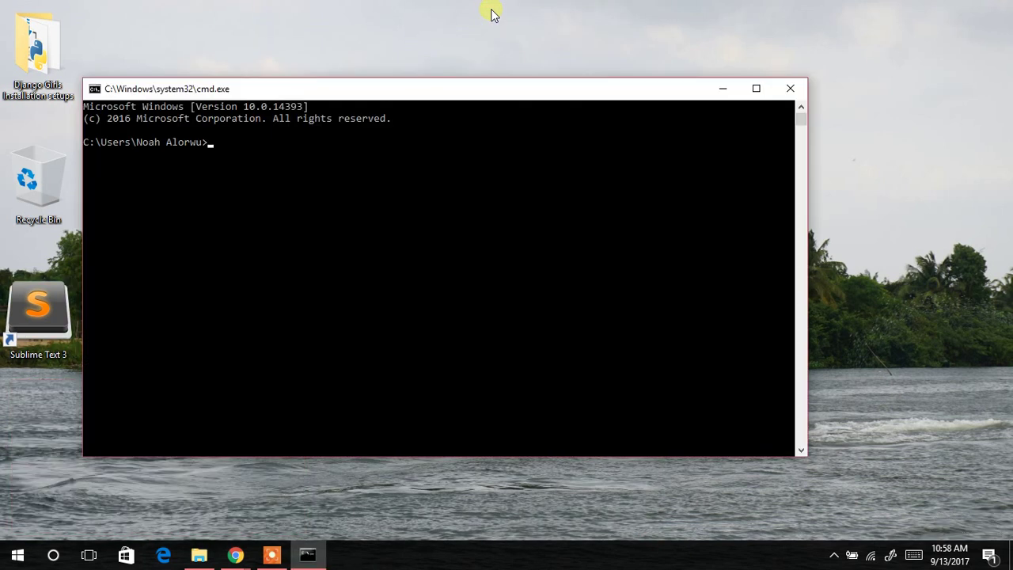
{"action": "key", "text": "Return"}
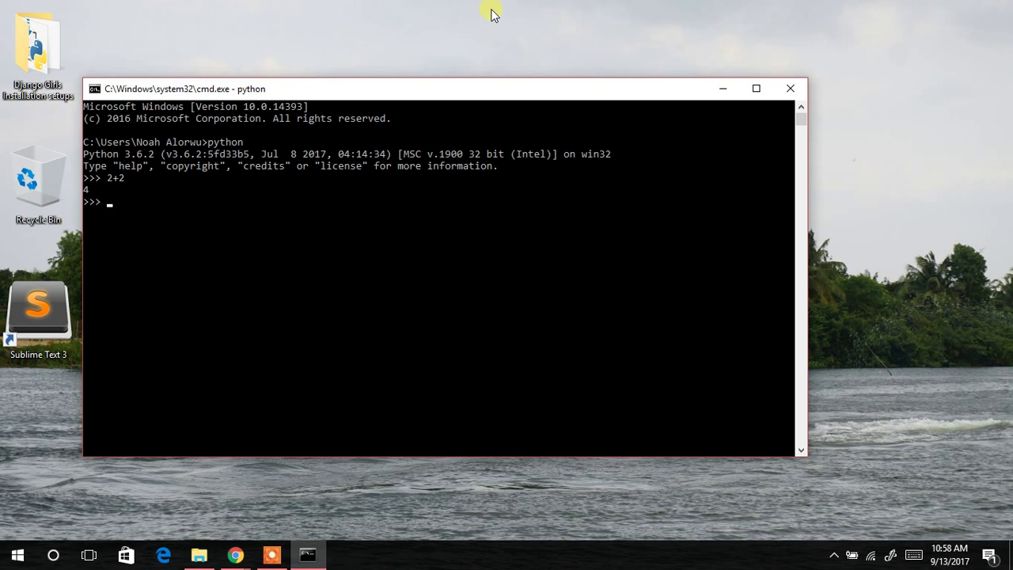
Quit the Python interpreter with exit() and close the Command Prompt with the exit command
{"action": "key", "text": "ctrl+c"}
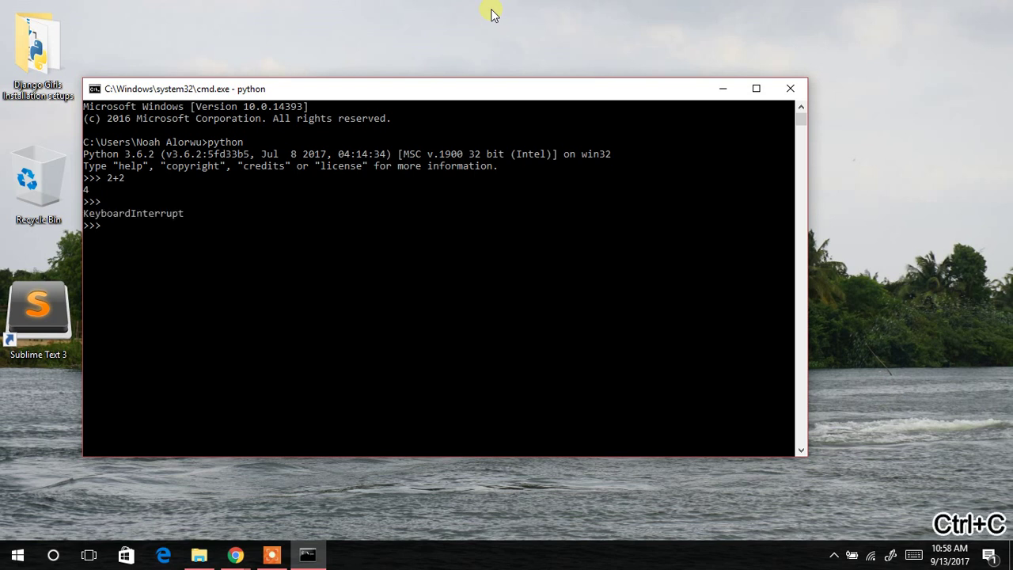
{"action": "type", "text": "exit"}
{"action": "key", "text": "Return"}
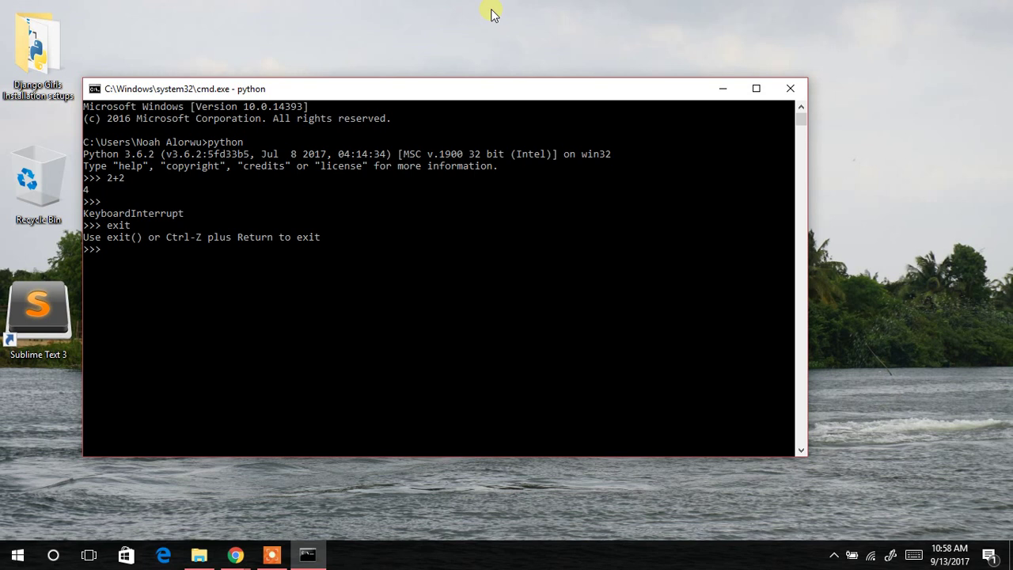
{"action": "type", "text": "exit()"}
{"action": "key", "text": "Return"}
{"action": "type", "text": "e"}
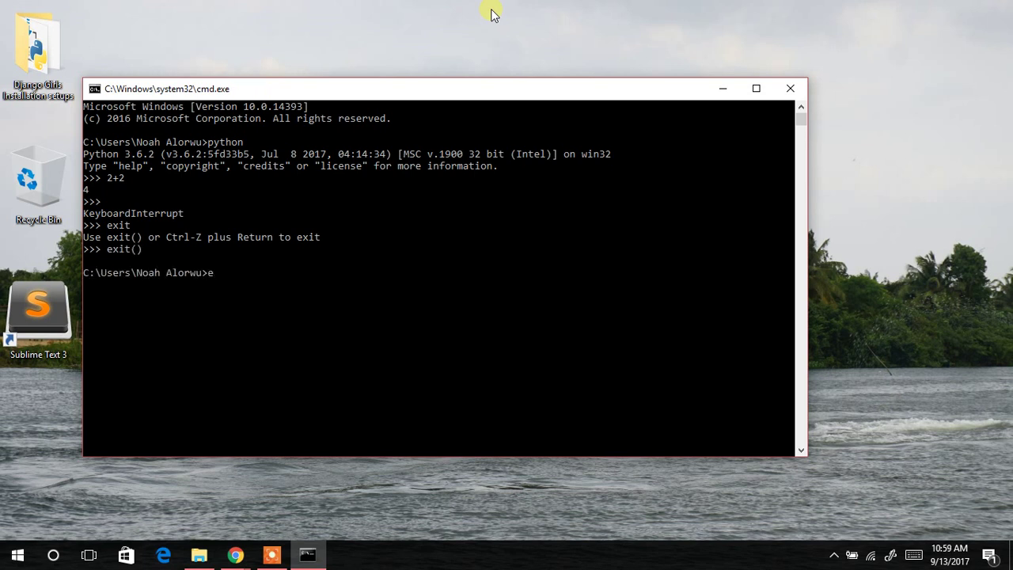
{"action": "type", "text": "xit"}
{"action": "key", "text": "Return"}
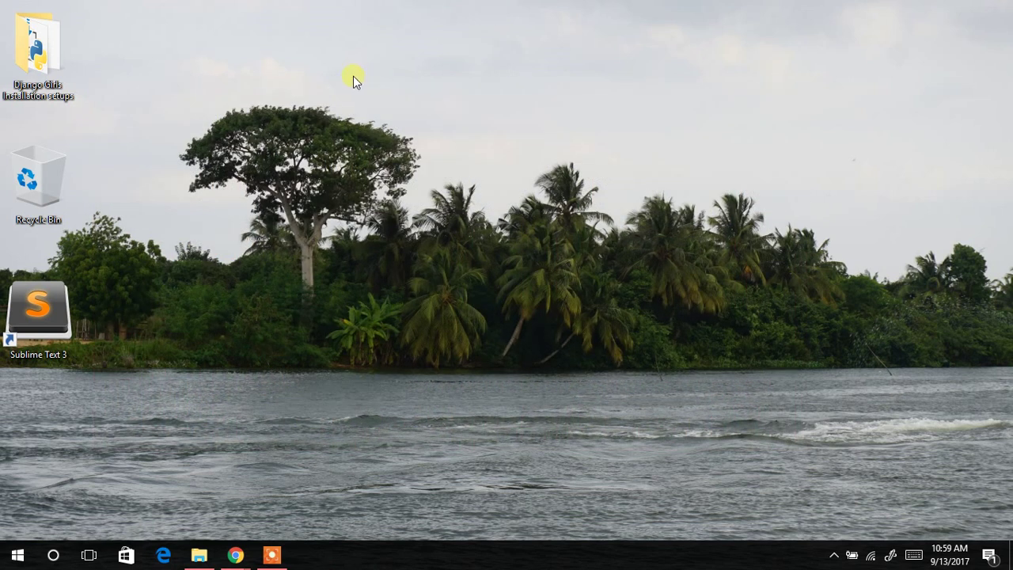
Launch the Git-2.14.1-64-bit setup, allow its changes, pass the license page and accept C:\Program Files\Git as the destination
{"action": "left_click", "coordinate": [199, 554]}
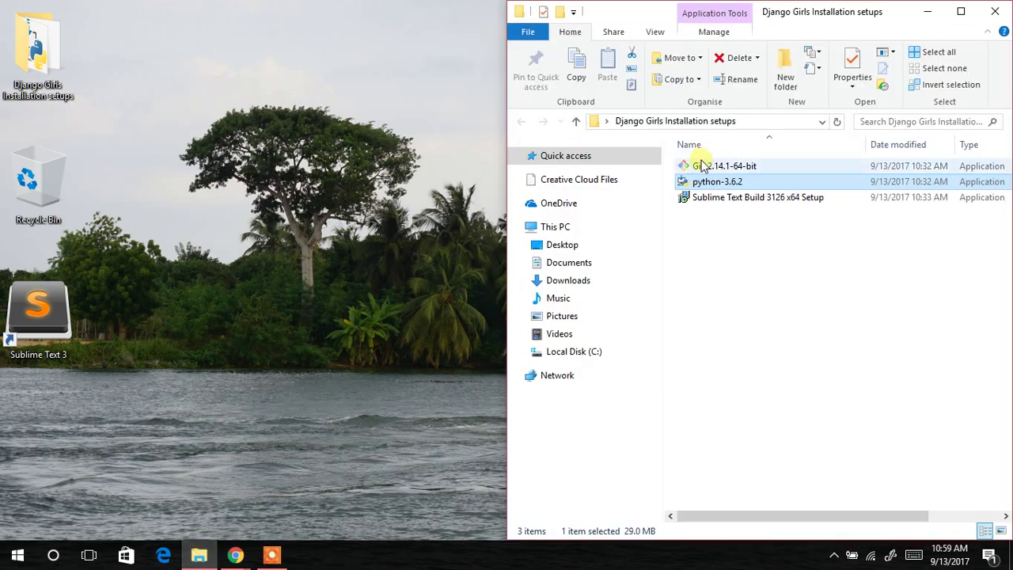
{"action": "double_click", "coordinate": [703, 166]}
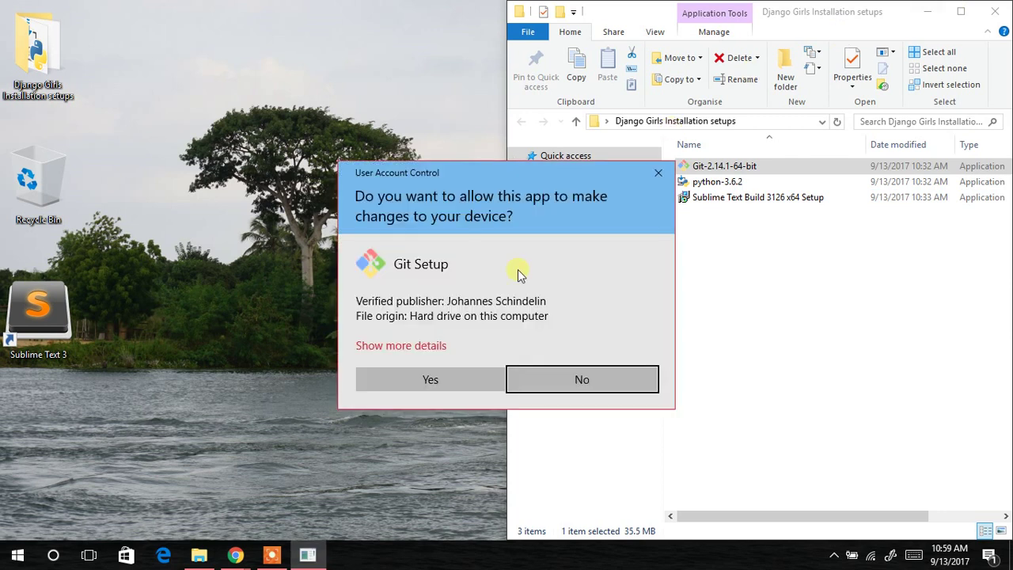
{"action": "left_click", "coordinate": [446, 374]}
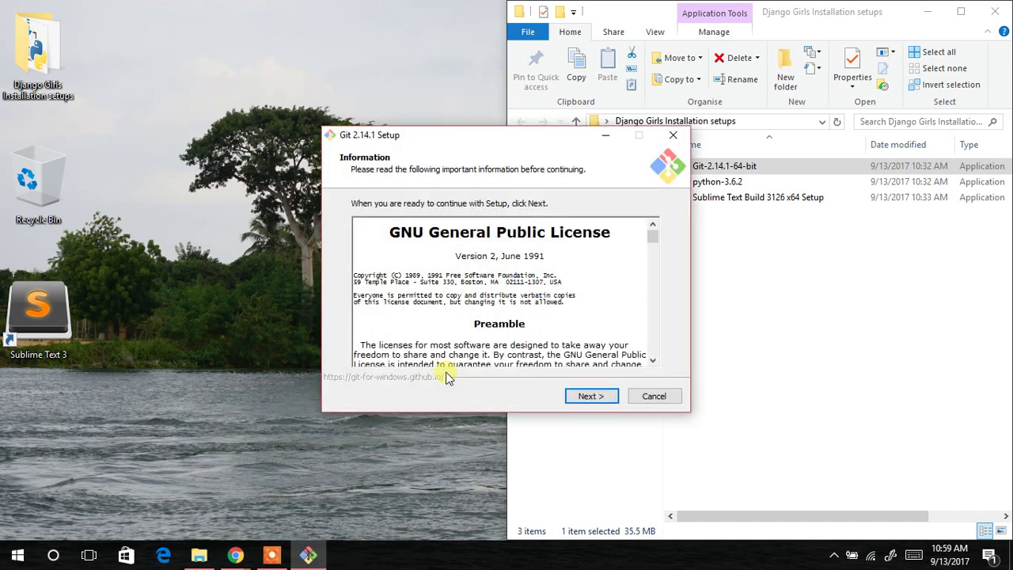
{"action": "left_click", "coordinate": [585, 396]}
{"action": "left_click", "coordinate": [585, 396]}
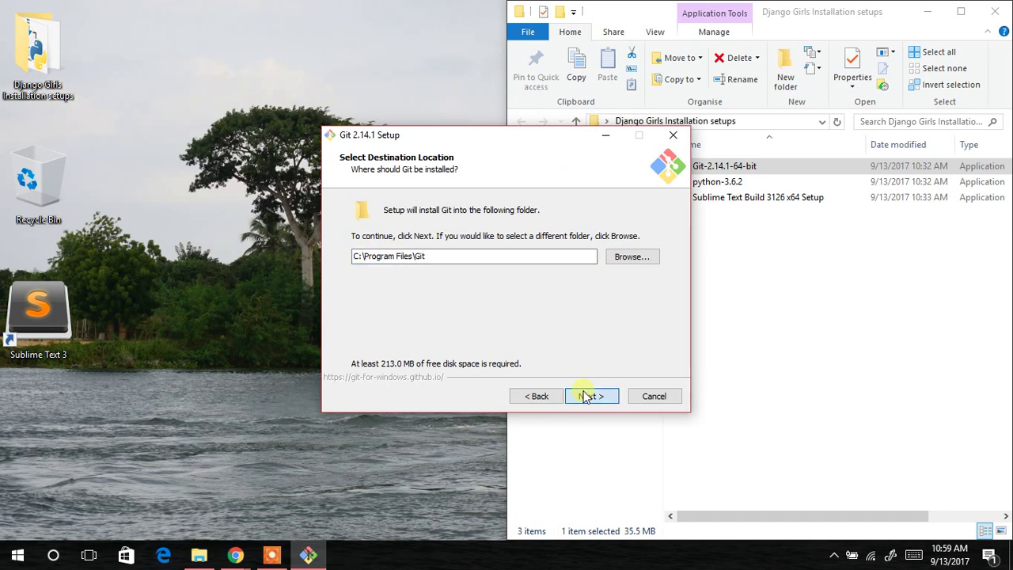
Add the Additional icons component with the desktop icon and accept Git as the Start Menu folder
{"action": "left_click", "coordinate": [360, 232]}
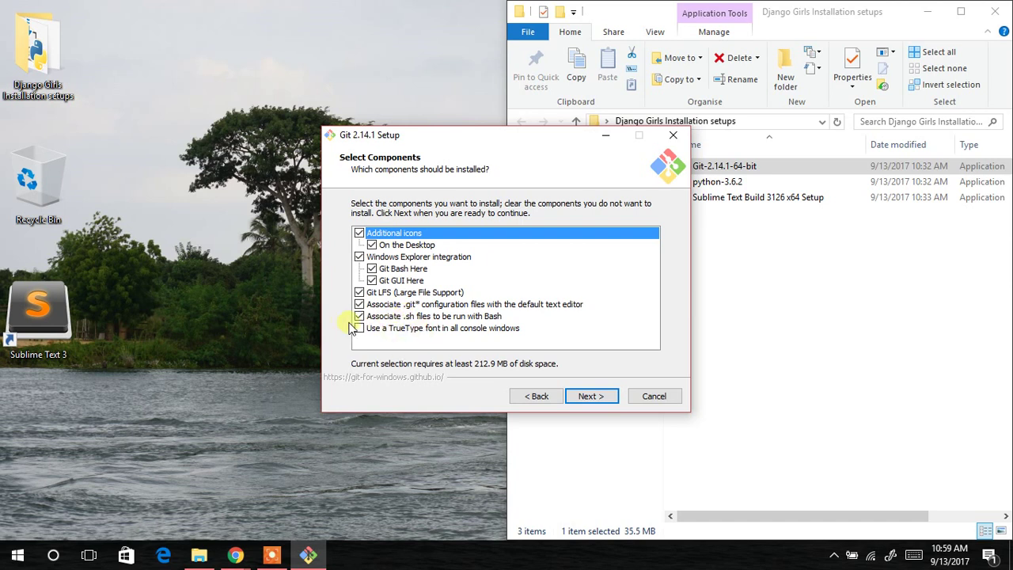
{"action": "left_click", "coordinate": [585, 396]}
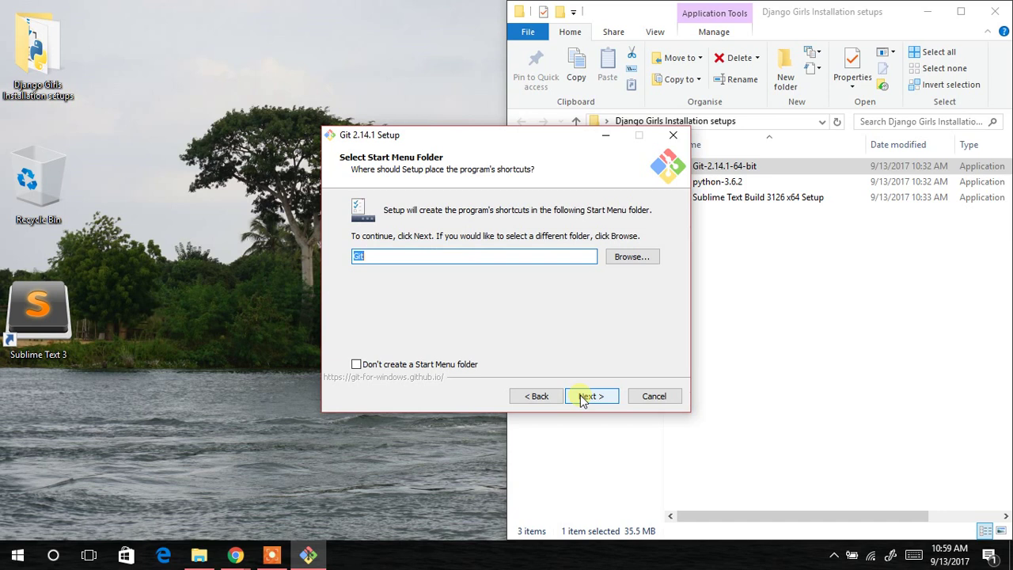
{"action": "left_click", "coordinate": [586, 397]}
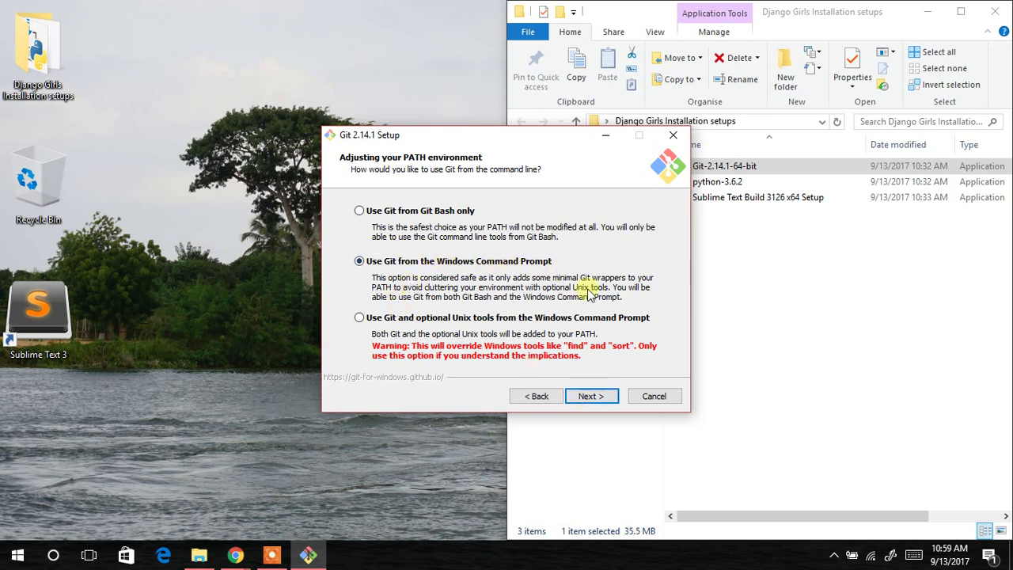
Accept Windows Command Prompt use, the OpenSSL library, Windows-style checkout, MinTTY and the default extra options, and install Git
{"action": "left_click", "coordinate": [592, 396]}
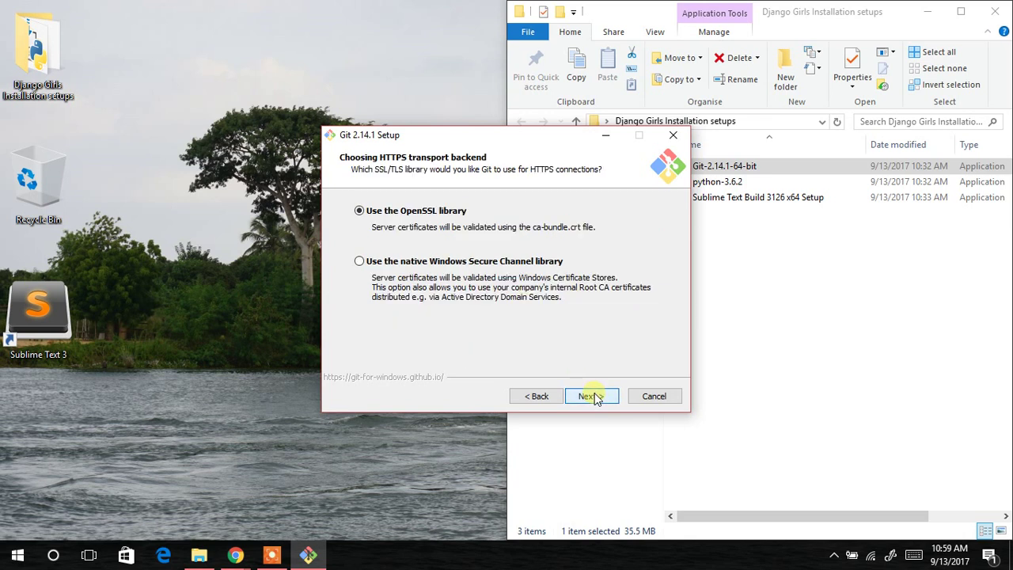
{"action": "left_click", "coordinate": [593, 396]}
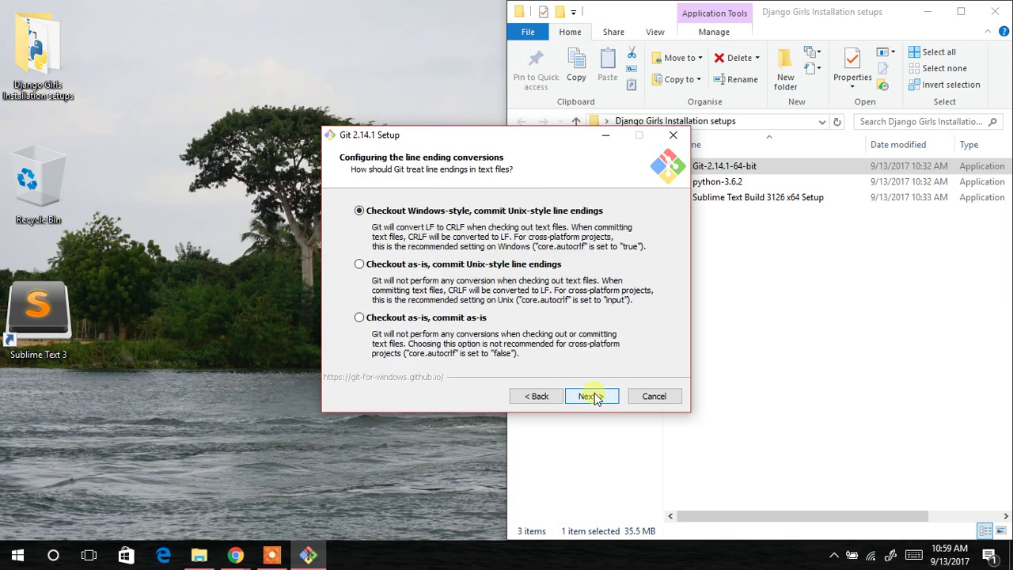
{"action": "left_click", "coordinate": [593, 396]}
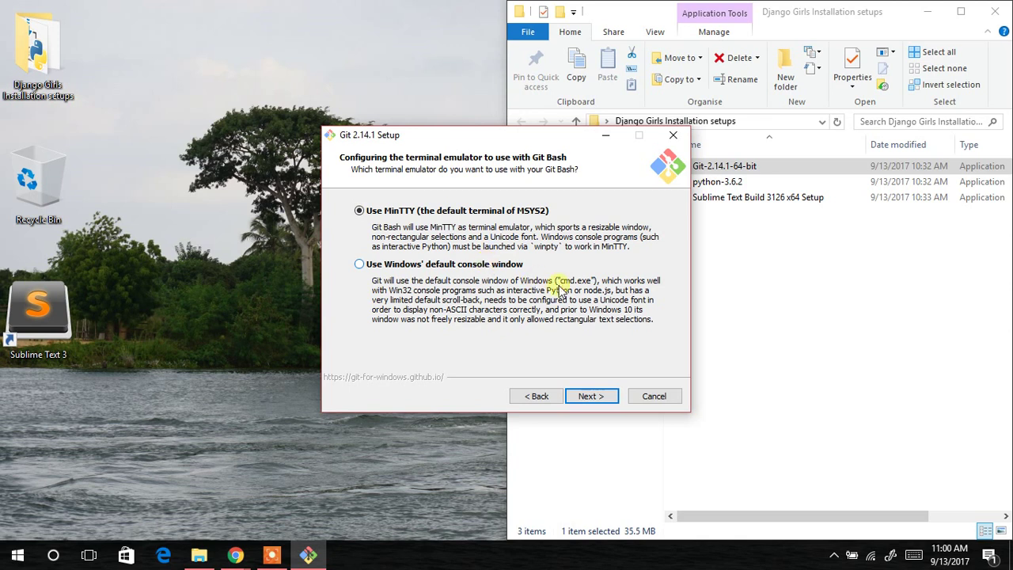
{"action": "left_click", "coordinate": [593, 397]}
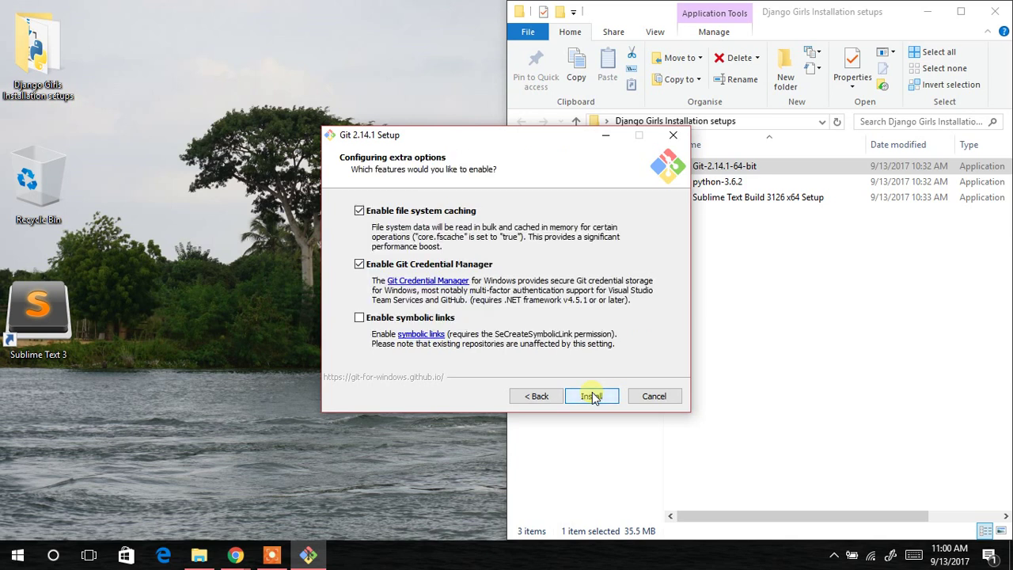
{"action": "left_click", "coordinate": [593, 397]}
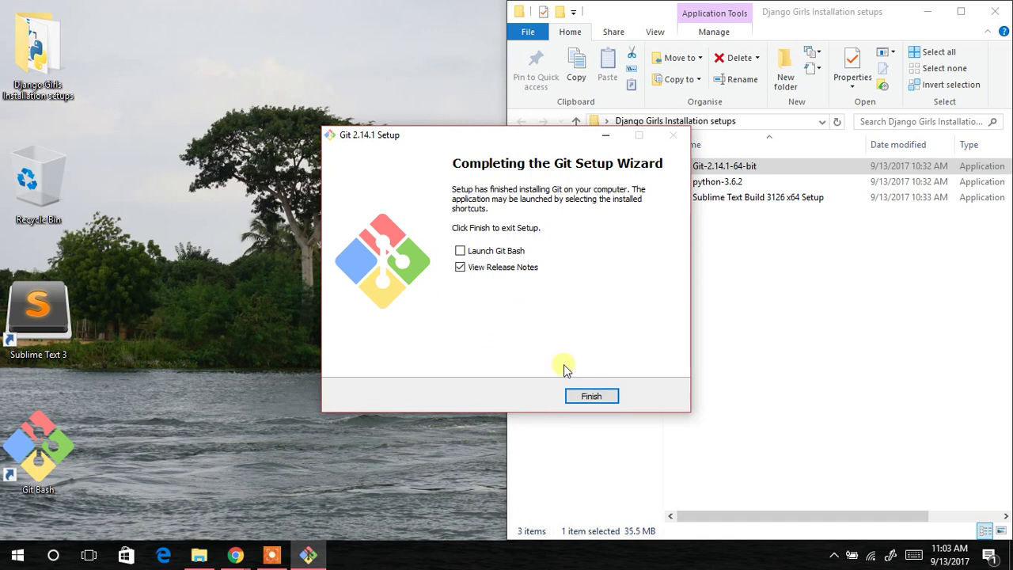
Finish the Git setup, skim the release notes it opens, close their tab and minimize the browser
{"action": "left_click", "coordinate": [581, 400]}
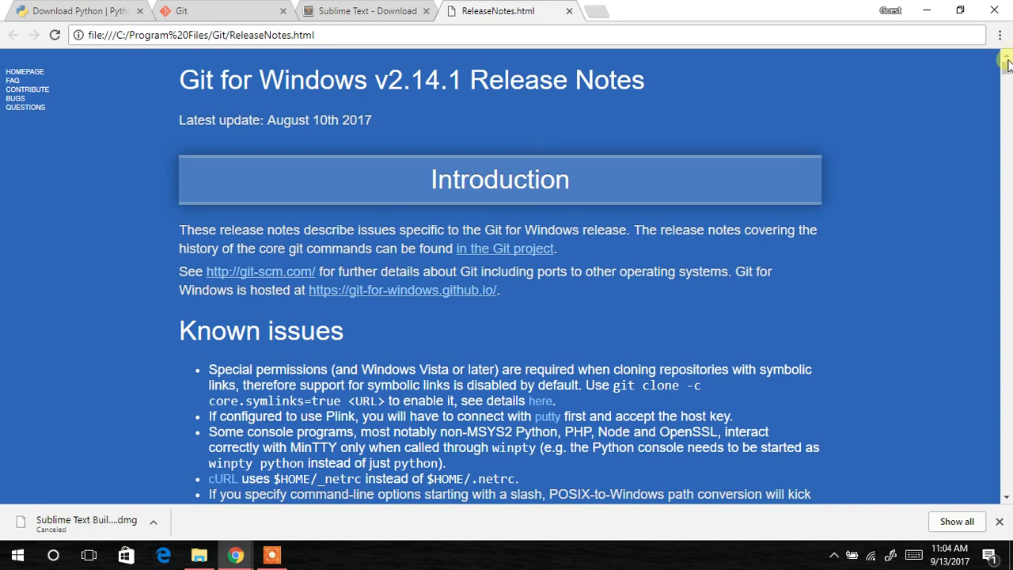
{"action": "left_click_drag", "start_coordinate": [1005, 70], "coordinate": [1007, 111]}
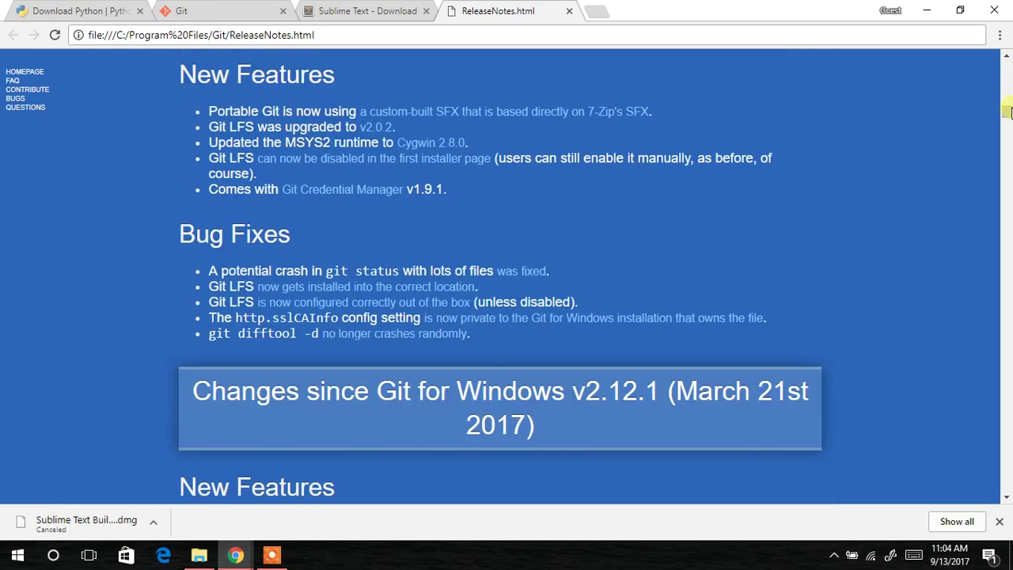
{"action": "left_click", "coordinate": [569, 10]}
{"action": "left_click", "coordinate": [917, 16]}
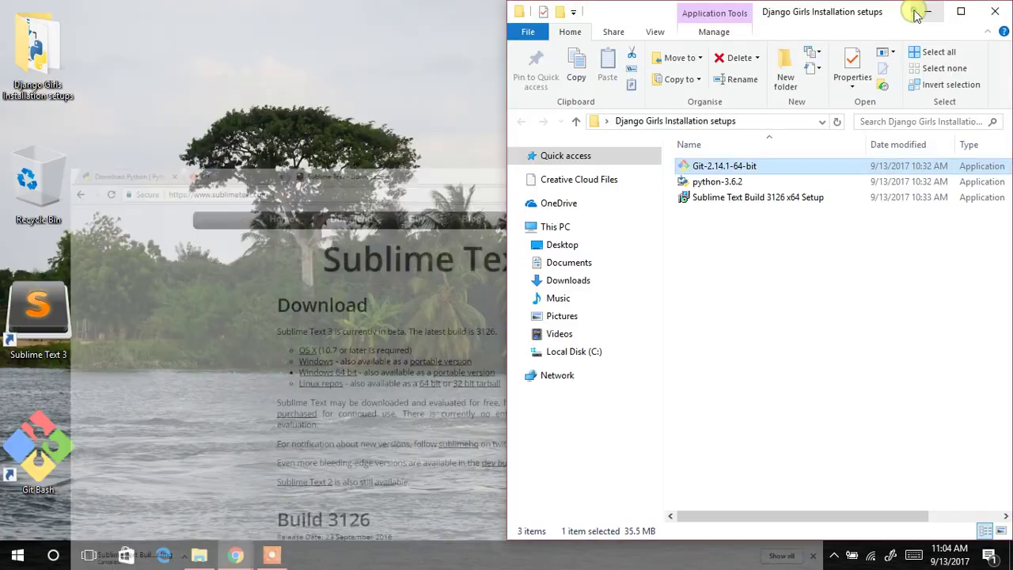